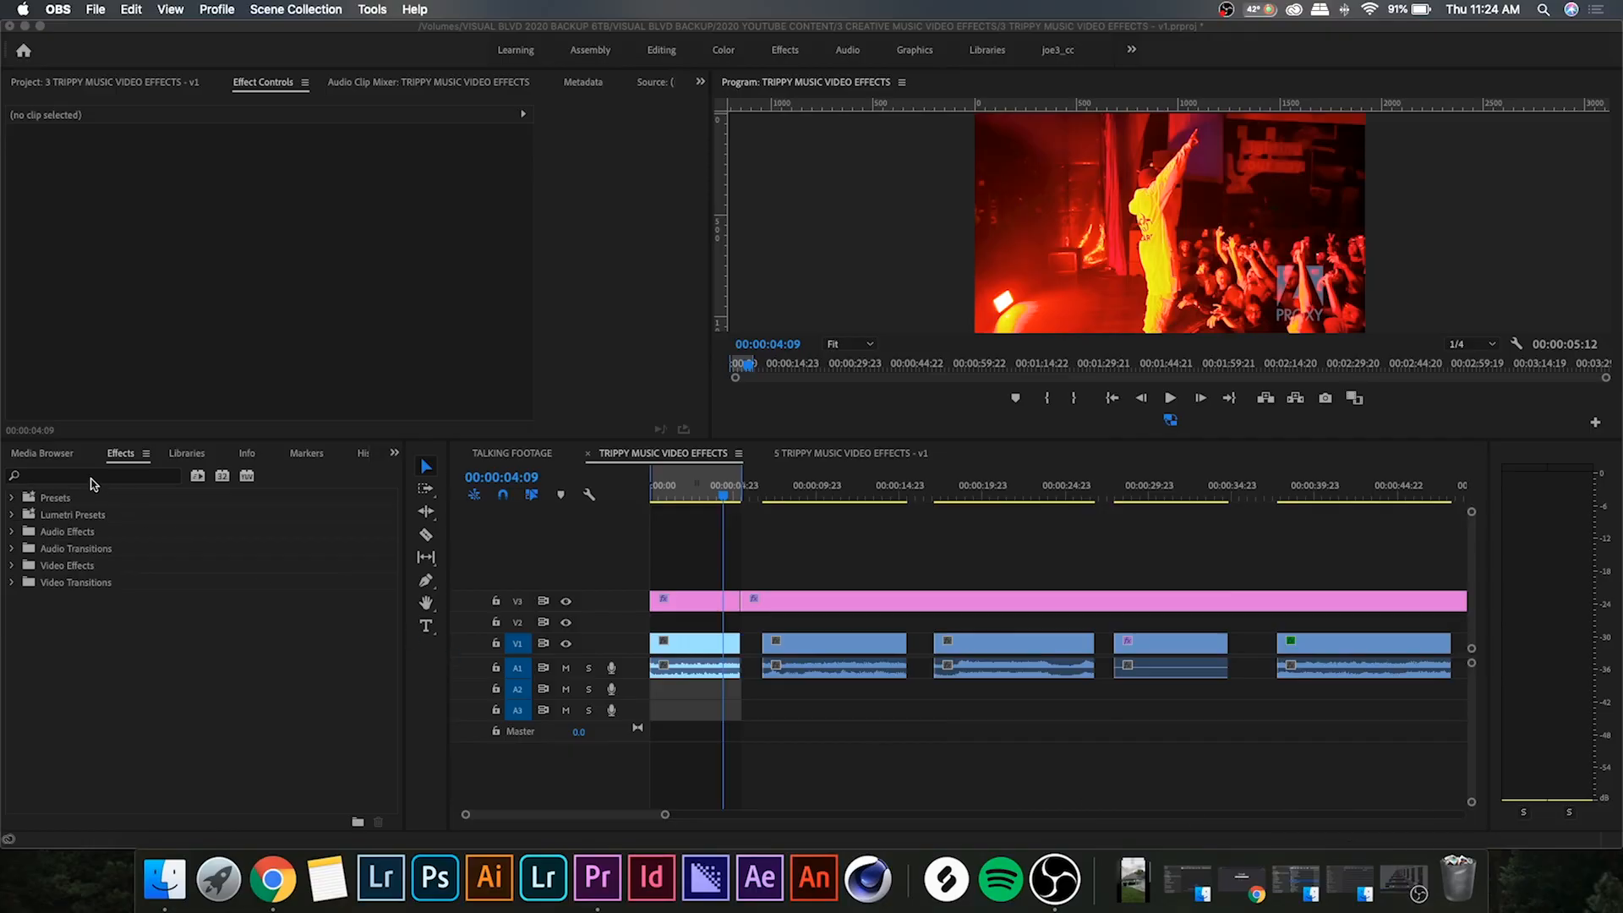
type("echo")
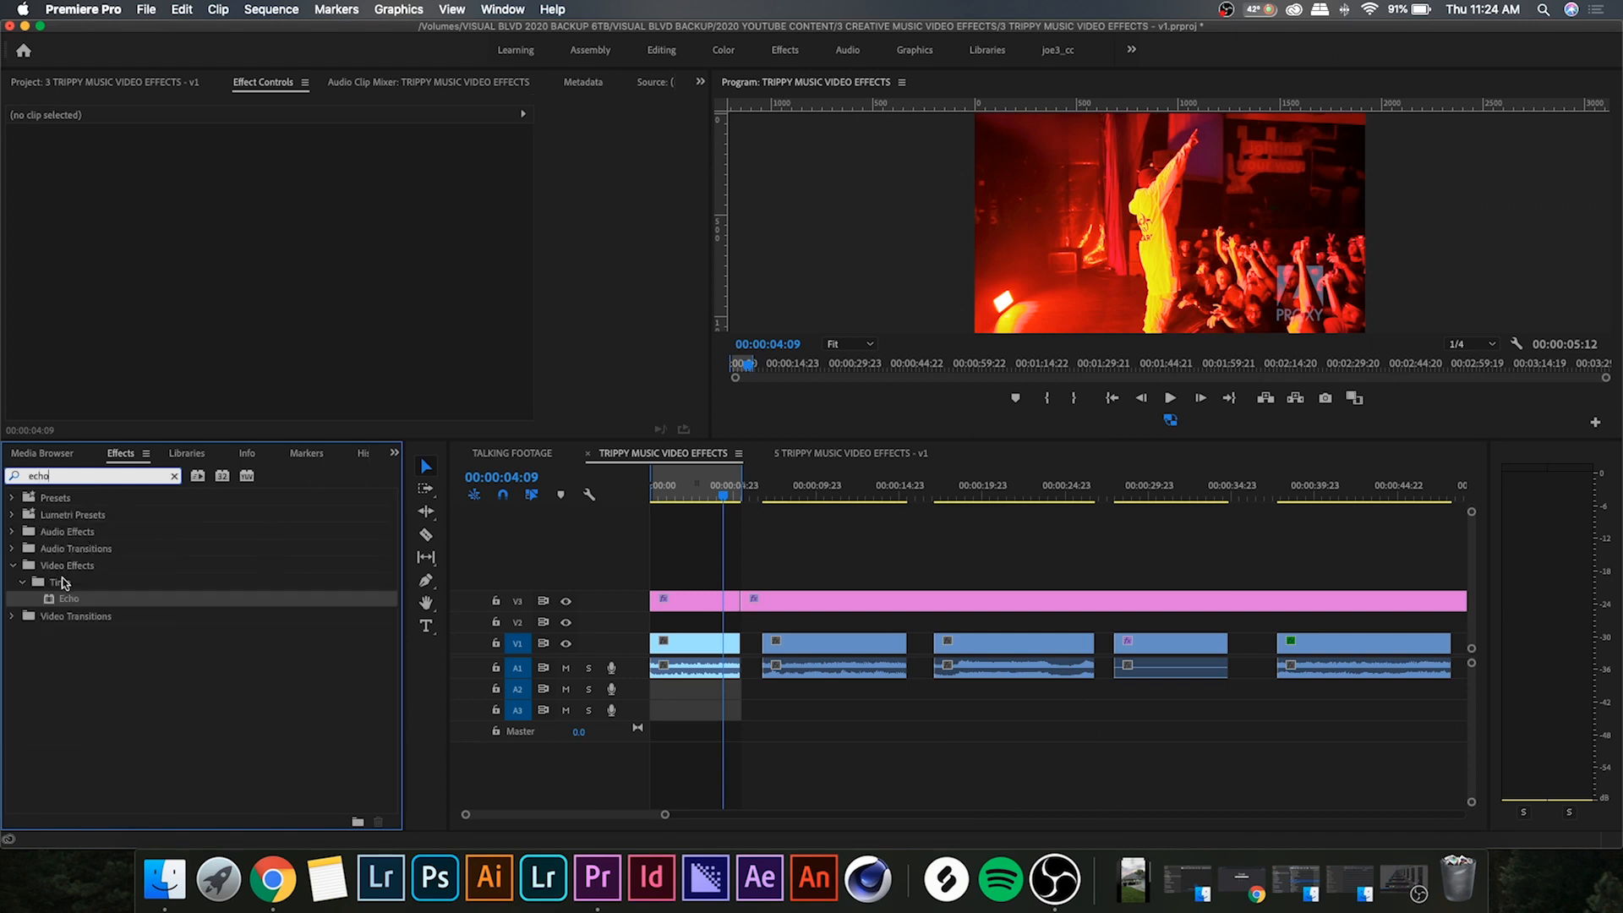
- Apply the Echo effect to the first clip on V1
left_click_drag(67, 597, 695, 647)
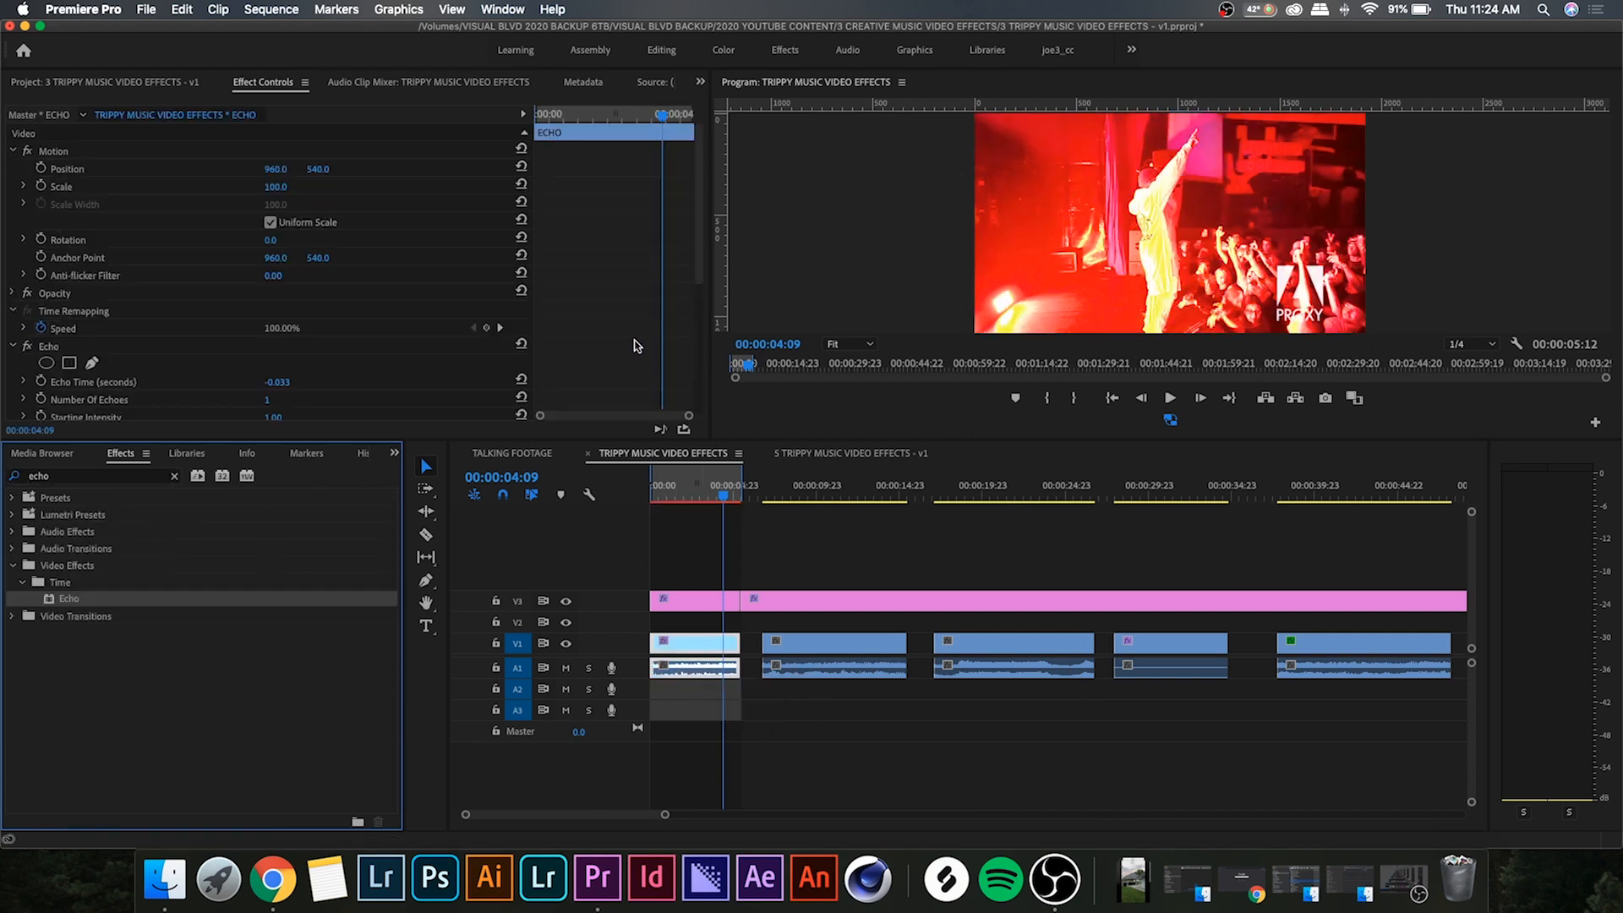
scroll(634, 345, "down", 3)
scroll(628, 343, "down", 2)
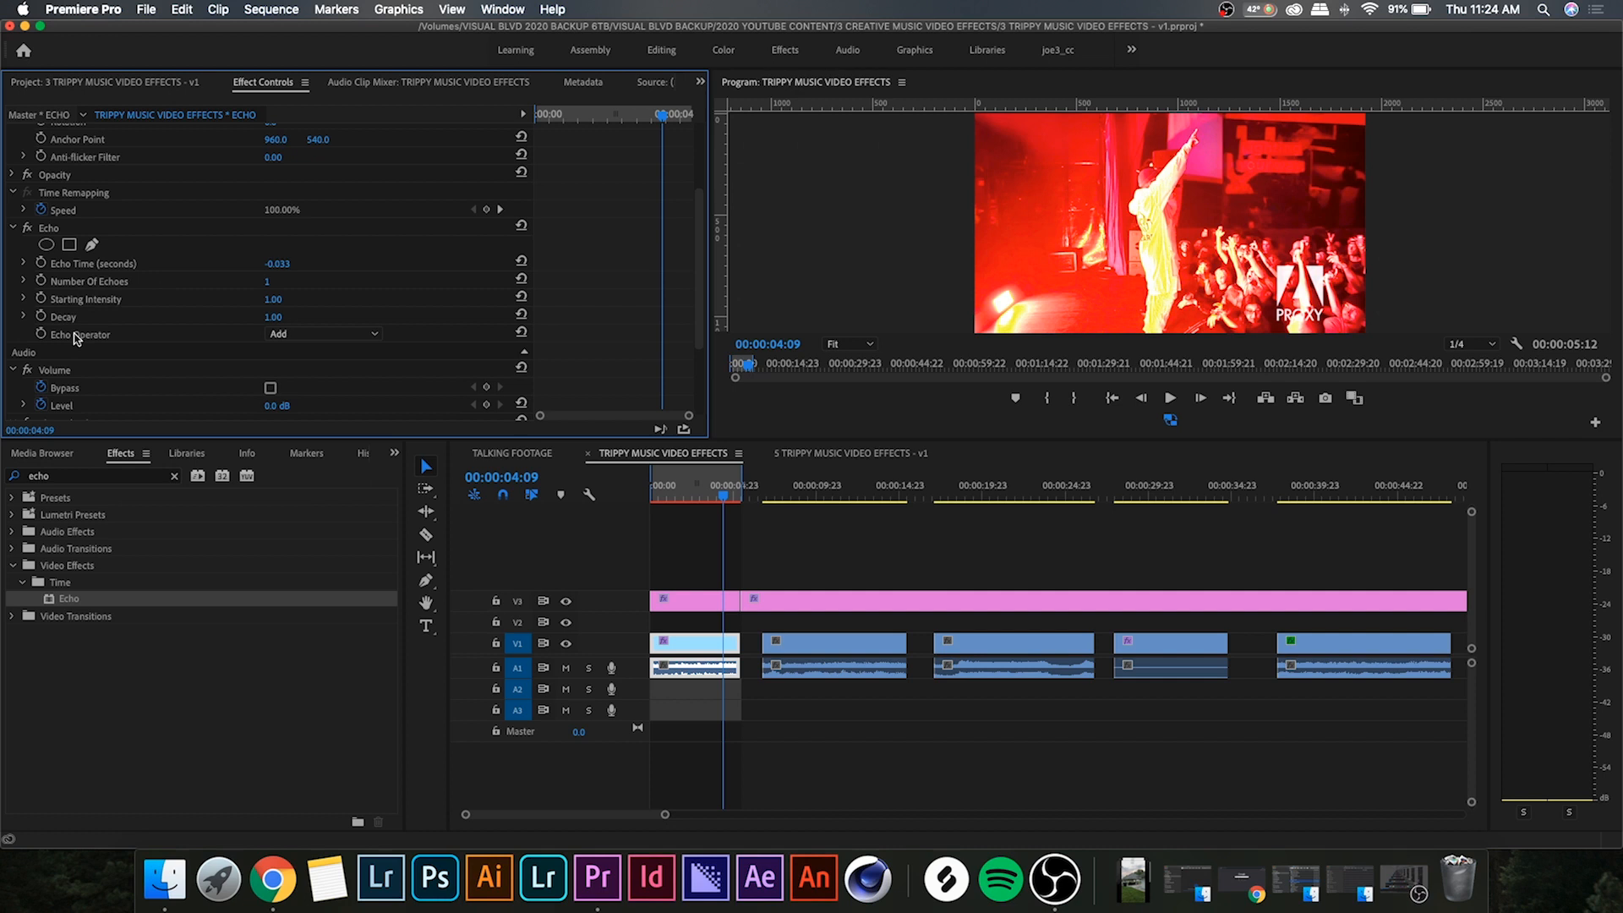
- Set Echo Operator to Maximum, Echo Time 0.500 and Number Of Echoes 3
left_click(320, 336)
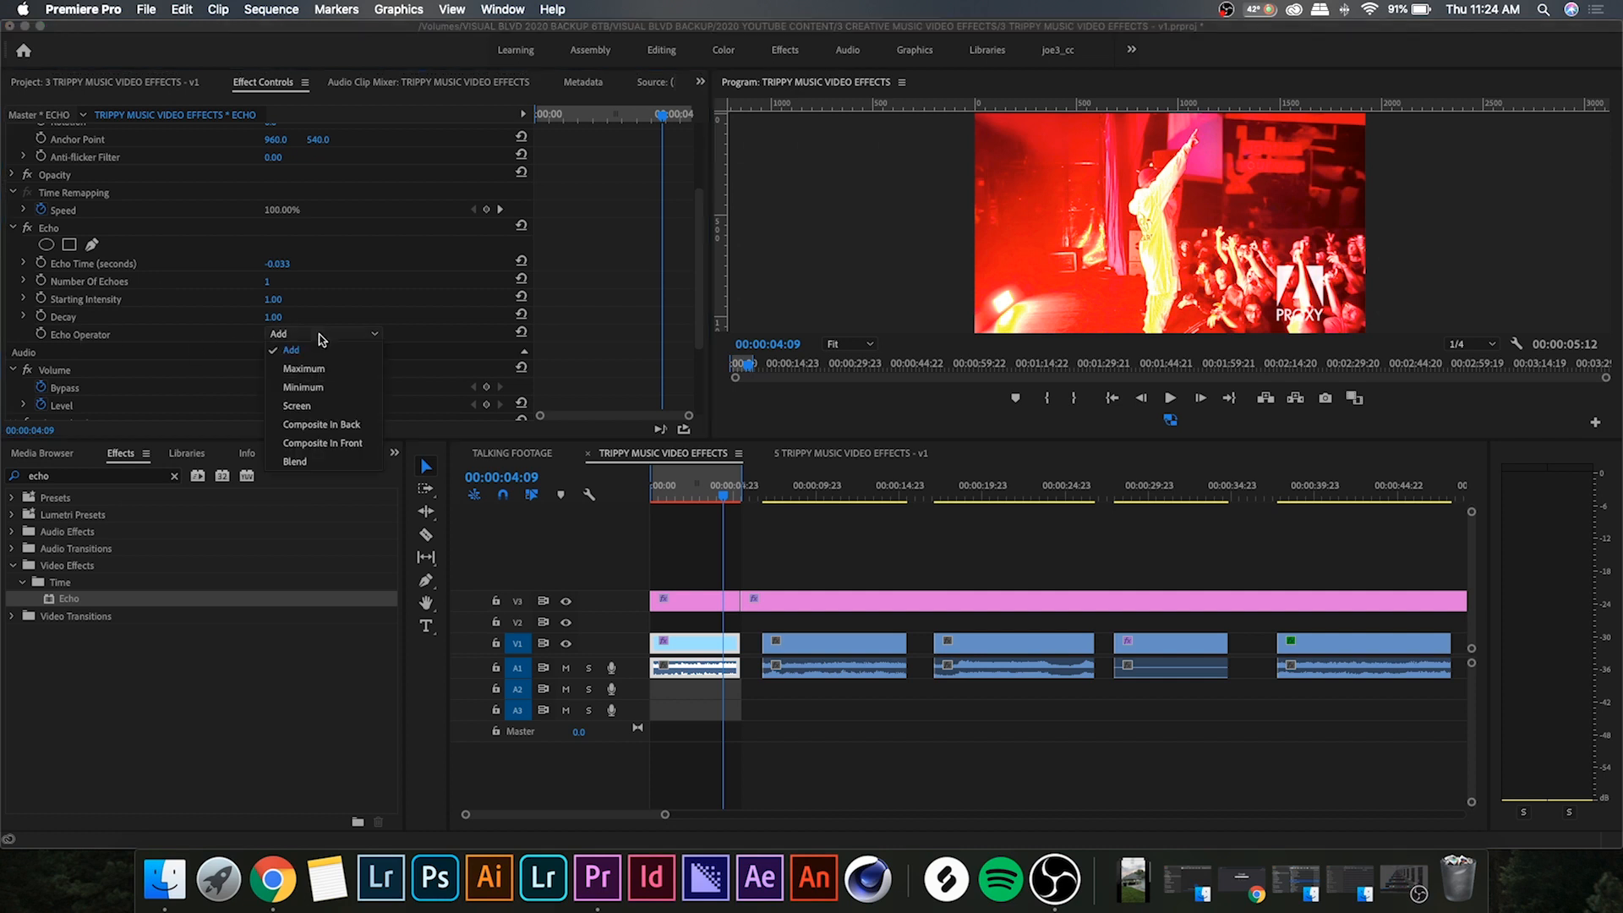
left_click(304, 368)
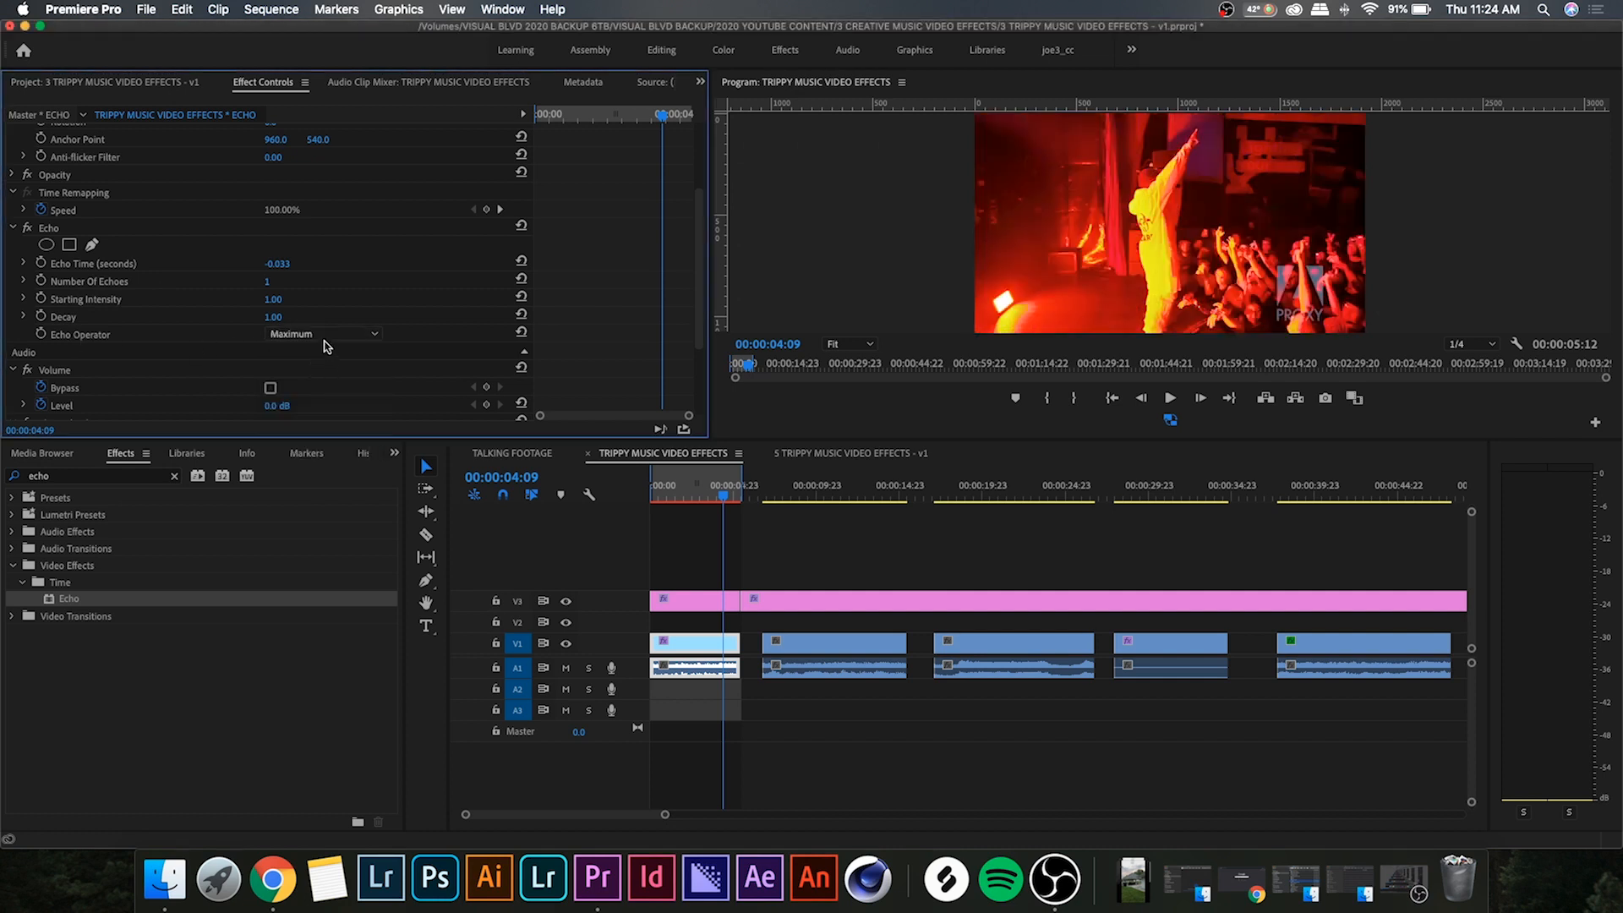
left_click(281, 264)
type("5")
key("Return")
left_click(274, 281)
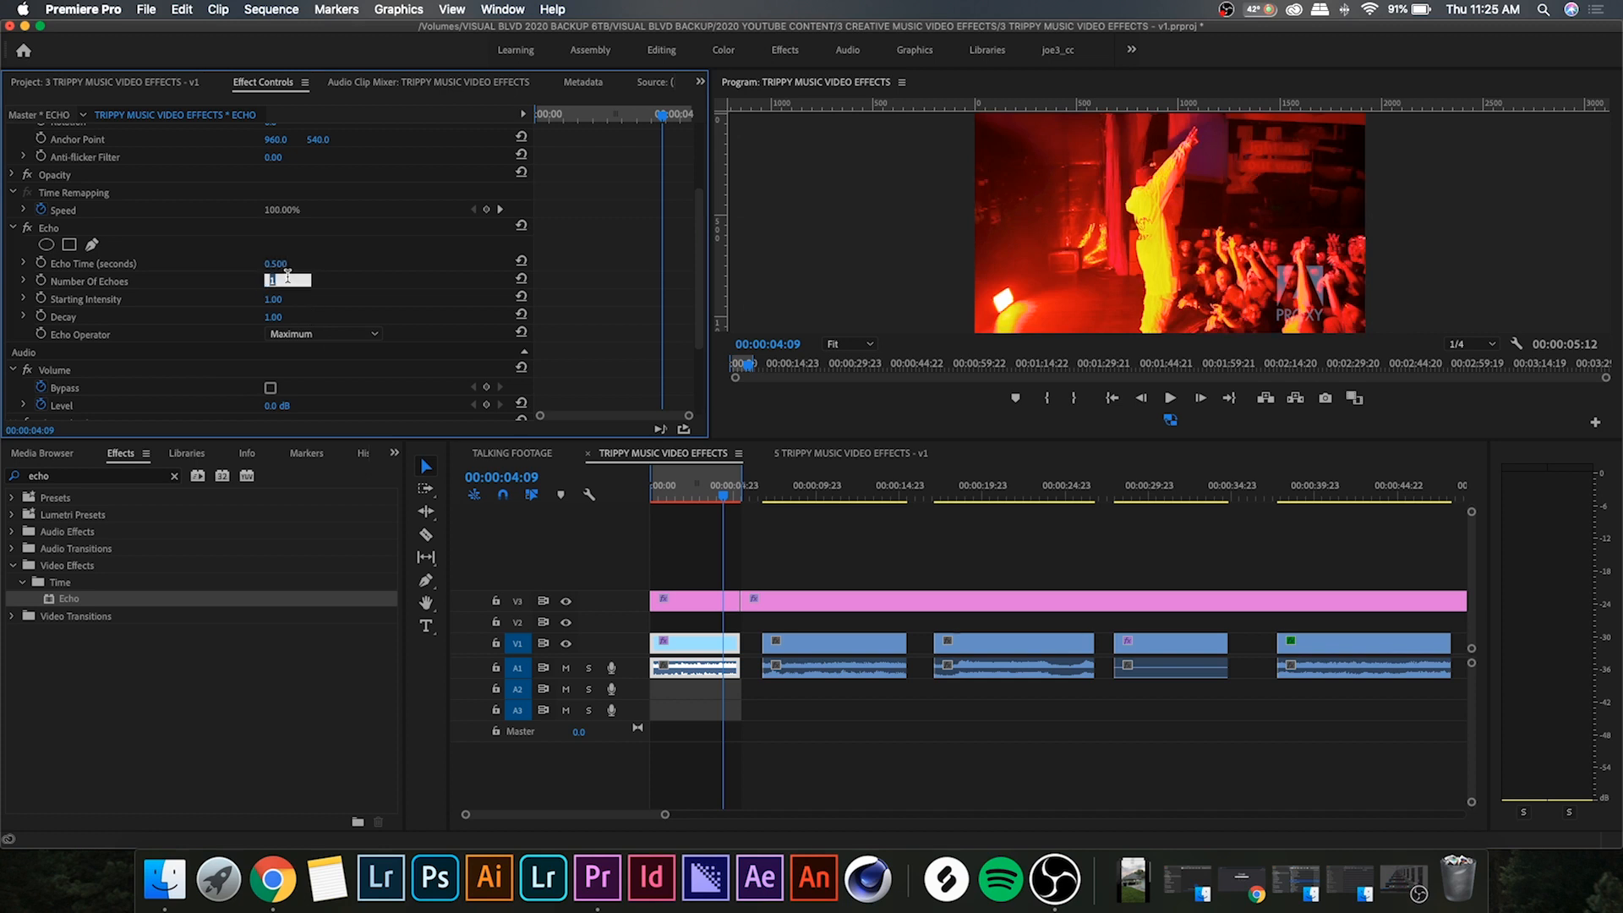
type("3")
key("Return")
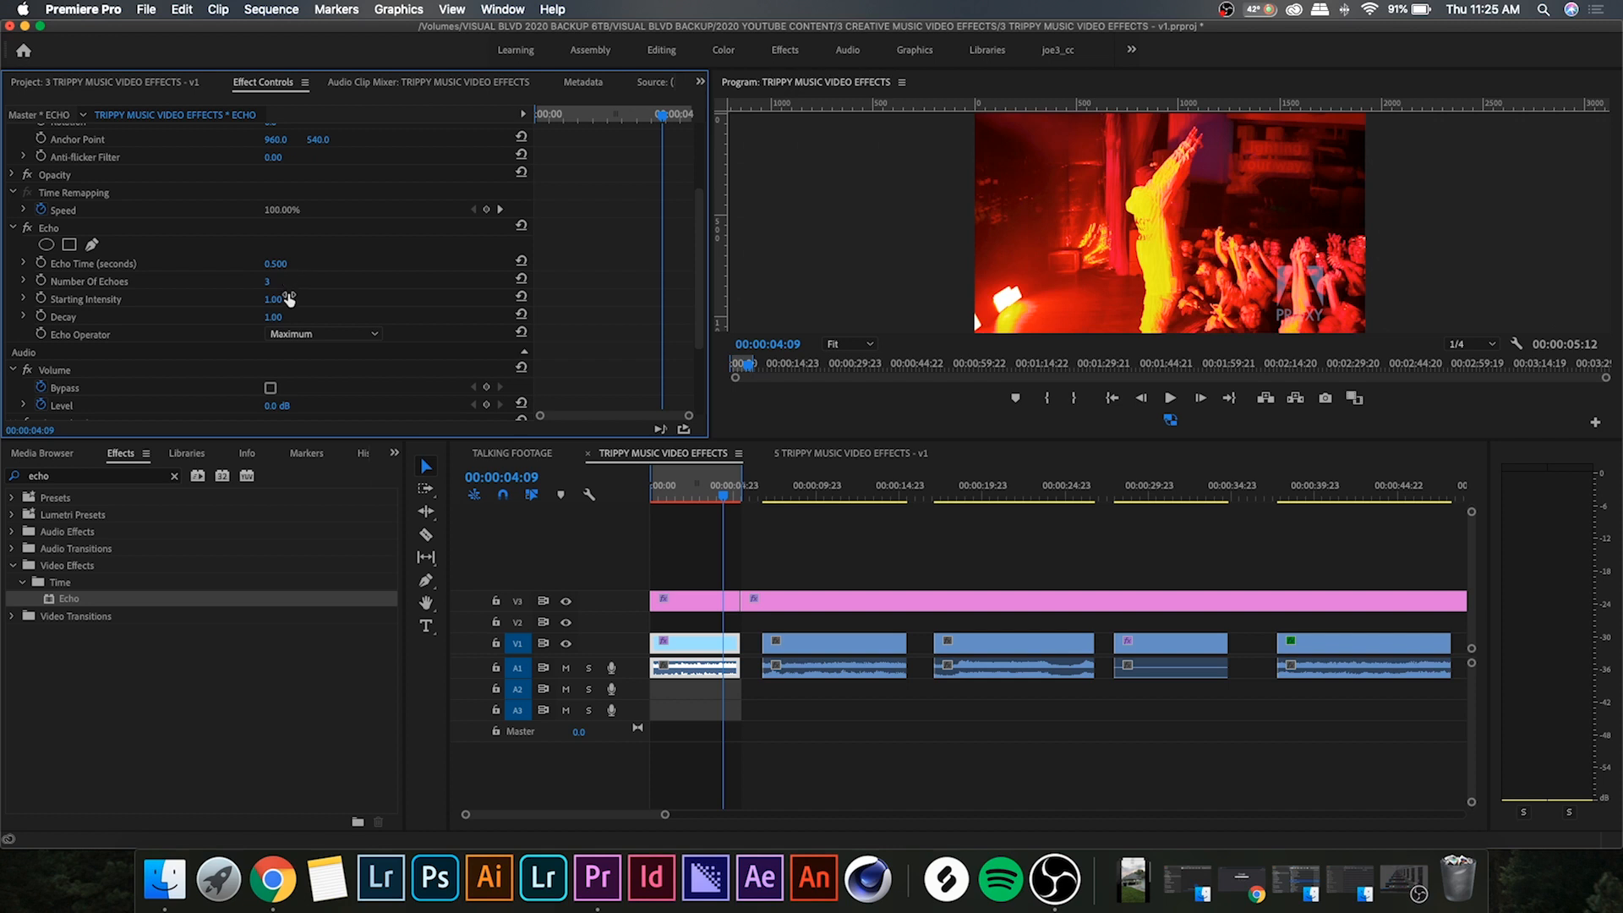
- Preview the echo by playing the sequence from near the start
left_click(651, 485)
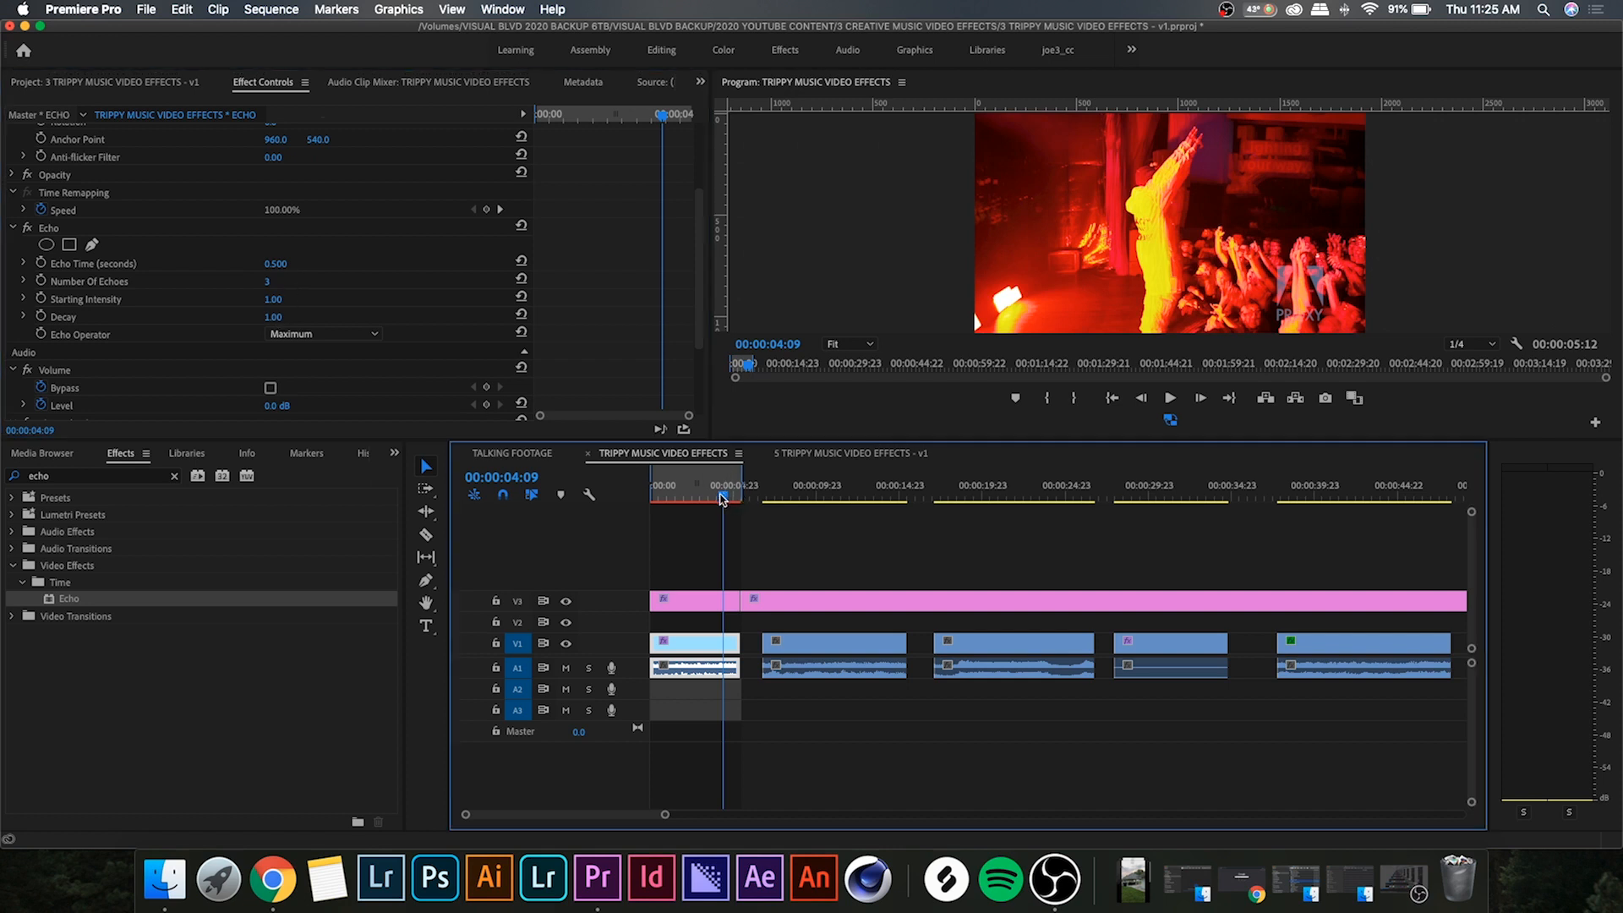
key("space")
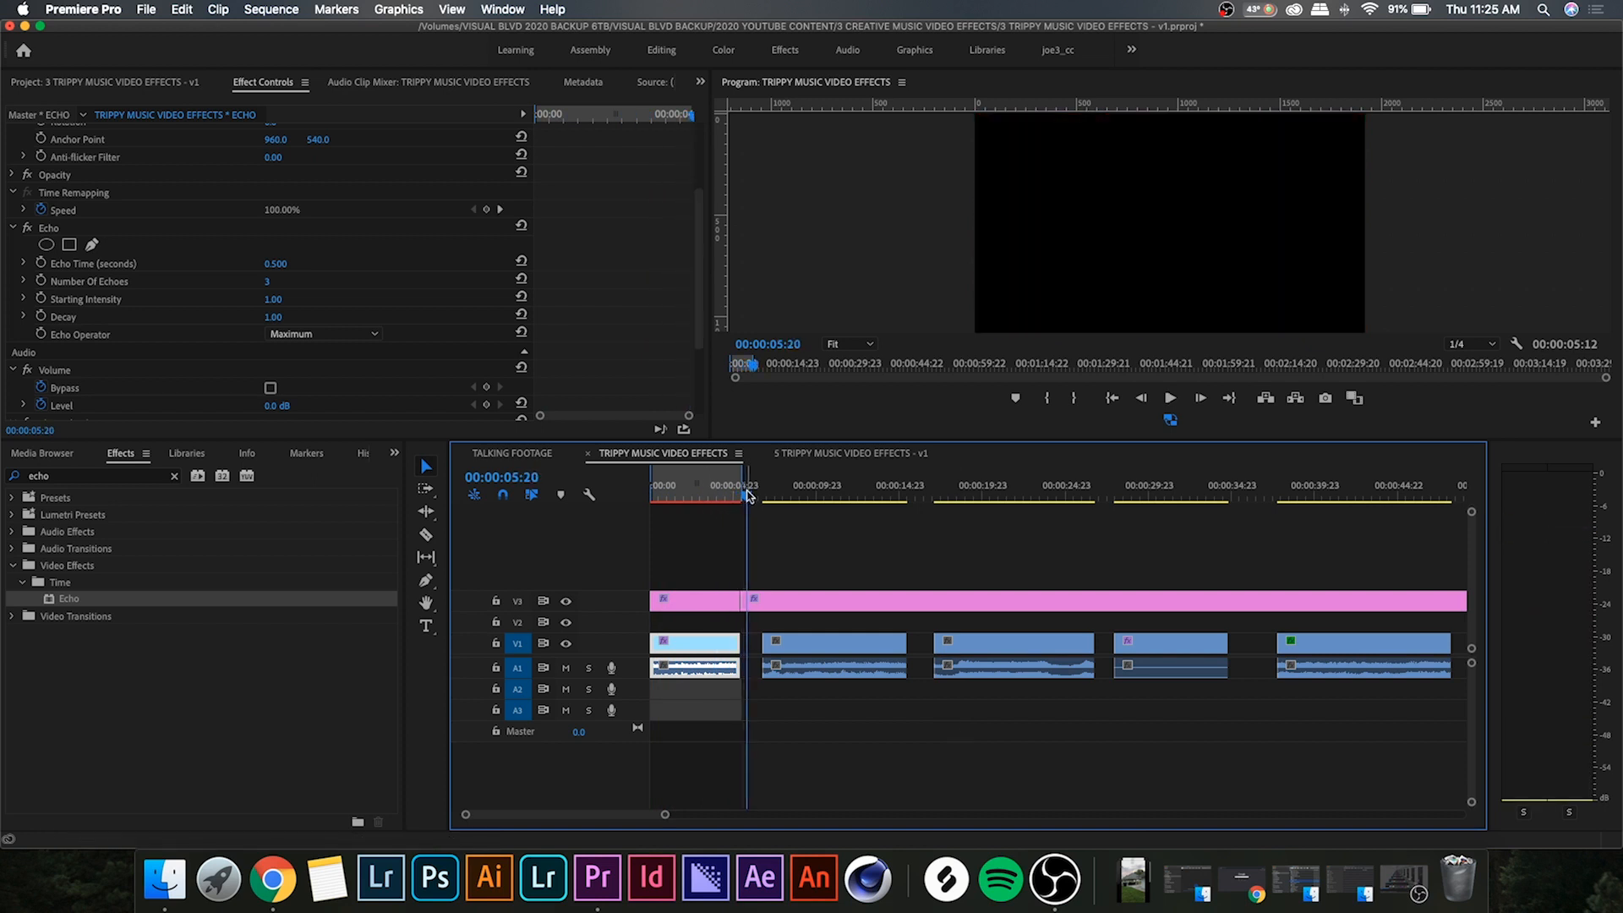
left_click(652, 485)
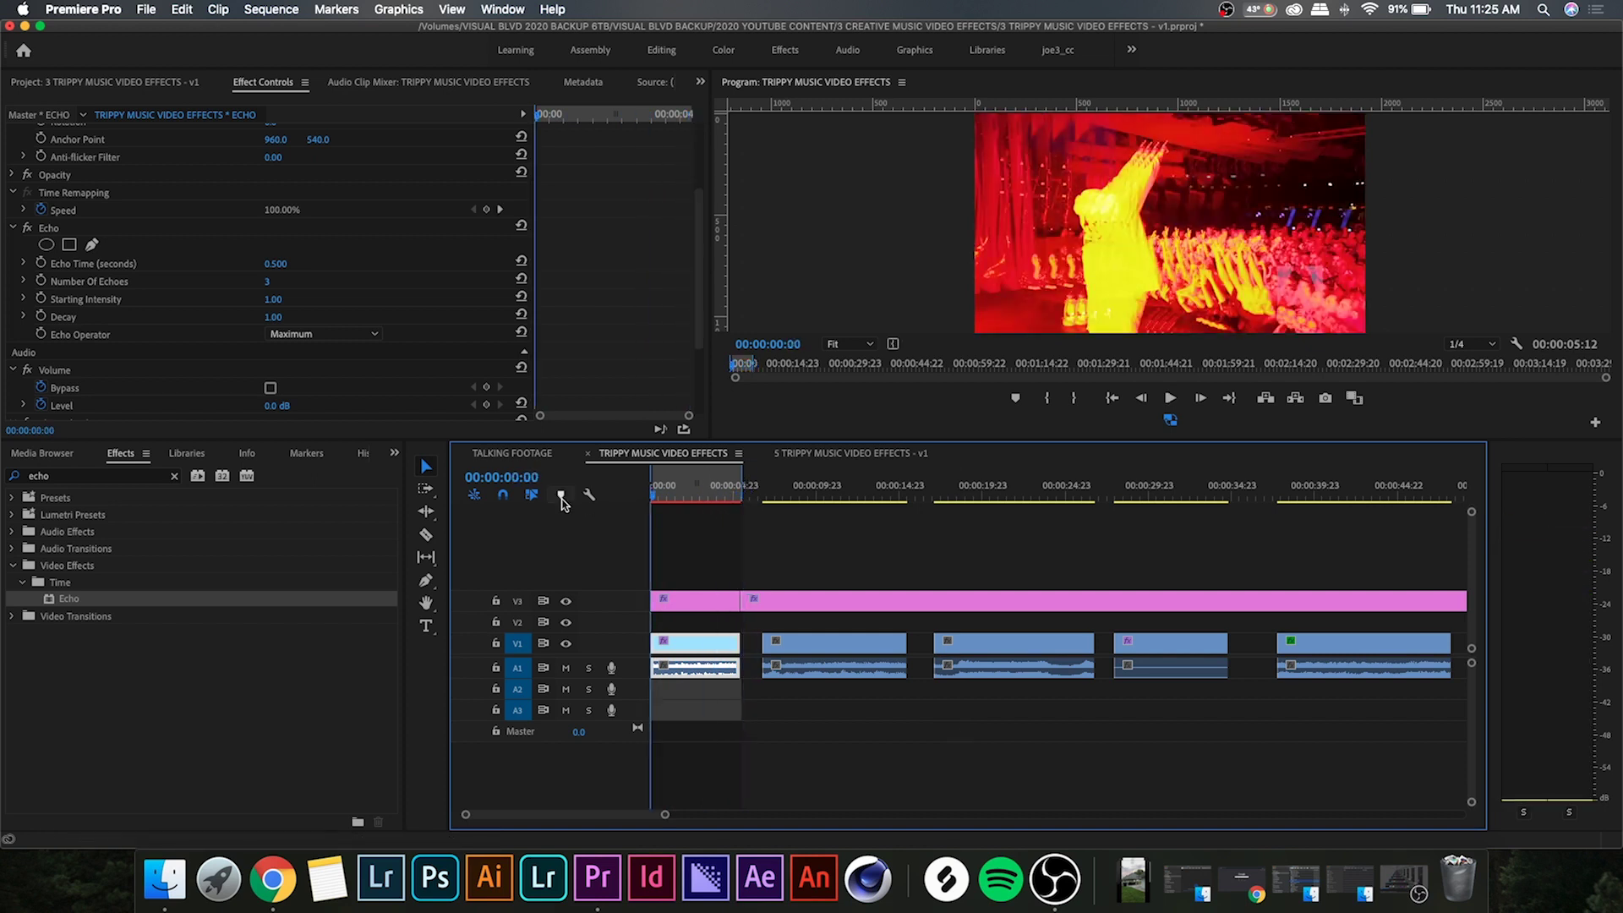
- Keyframe Echo Time from 0.500 to 0.146 at 00:00:03:10 and play back the animation
left_click(41, 265)
left_click_drag(558, 117, 638, 120)
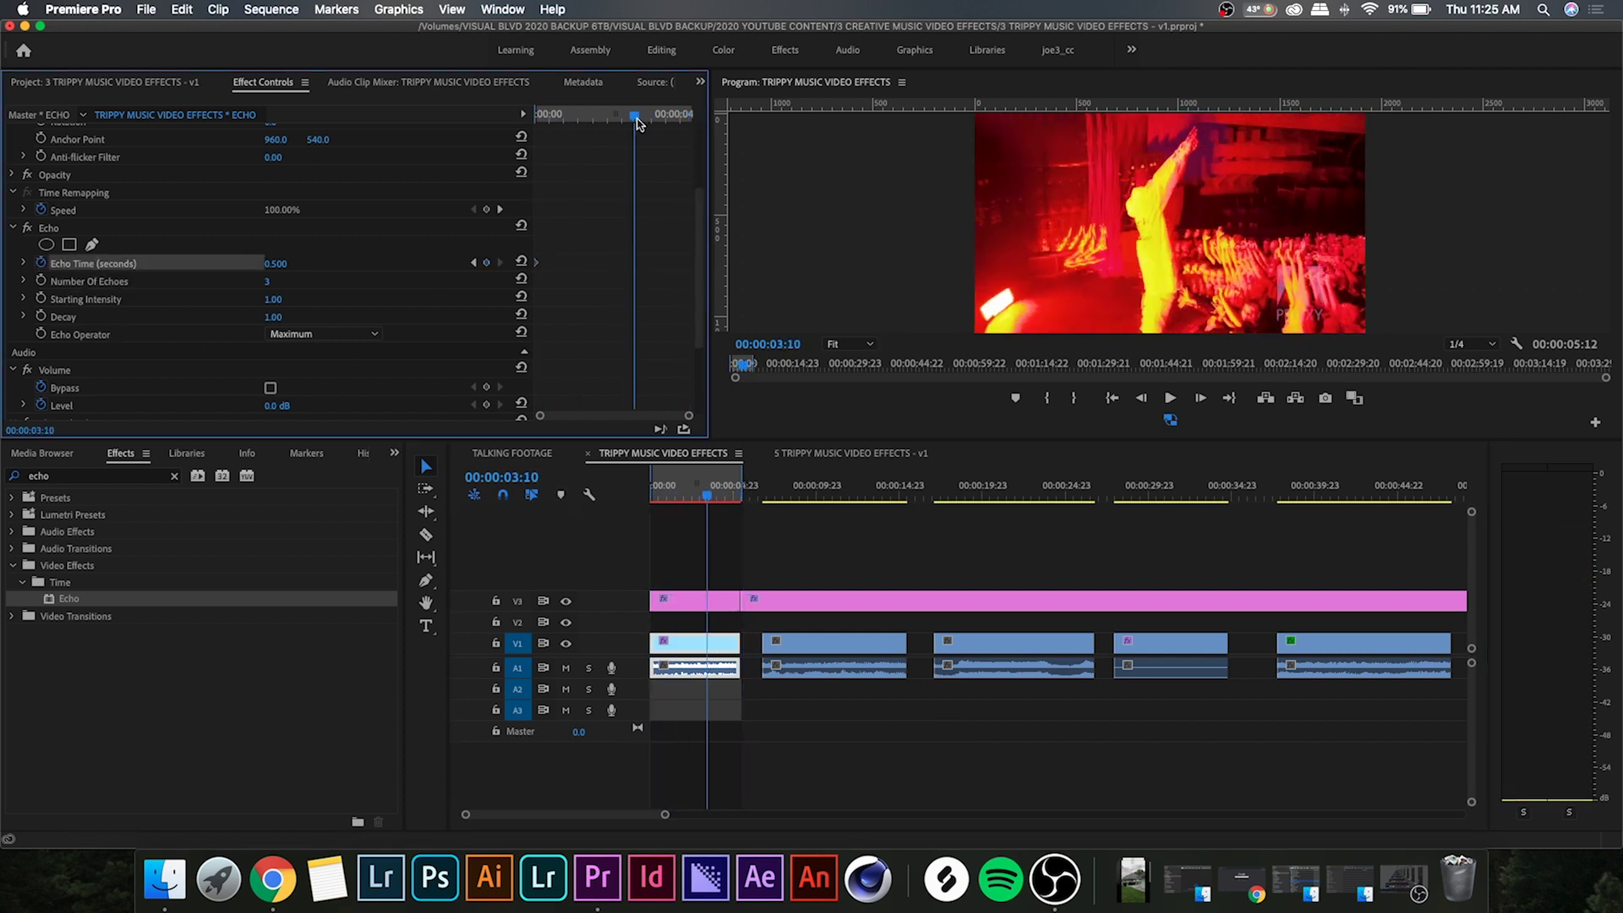
left_click(478, 265)
left_click(275, 264)
type("0.146")
key("Return")
key("space")
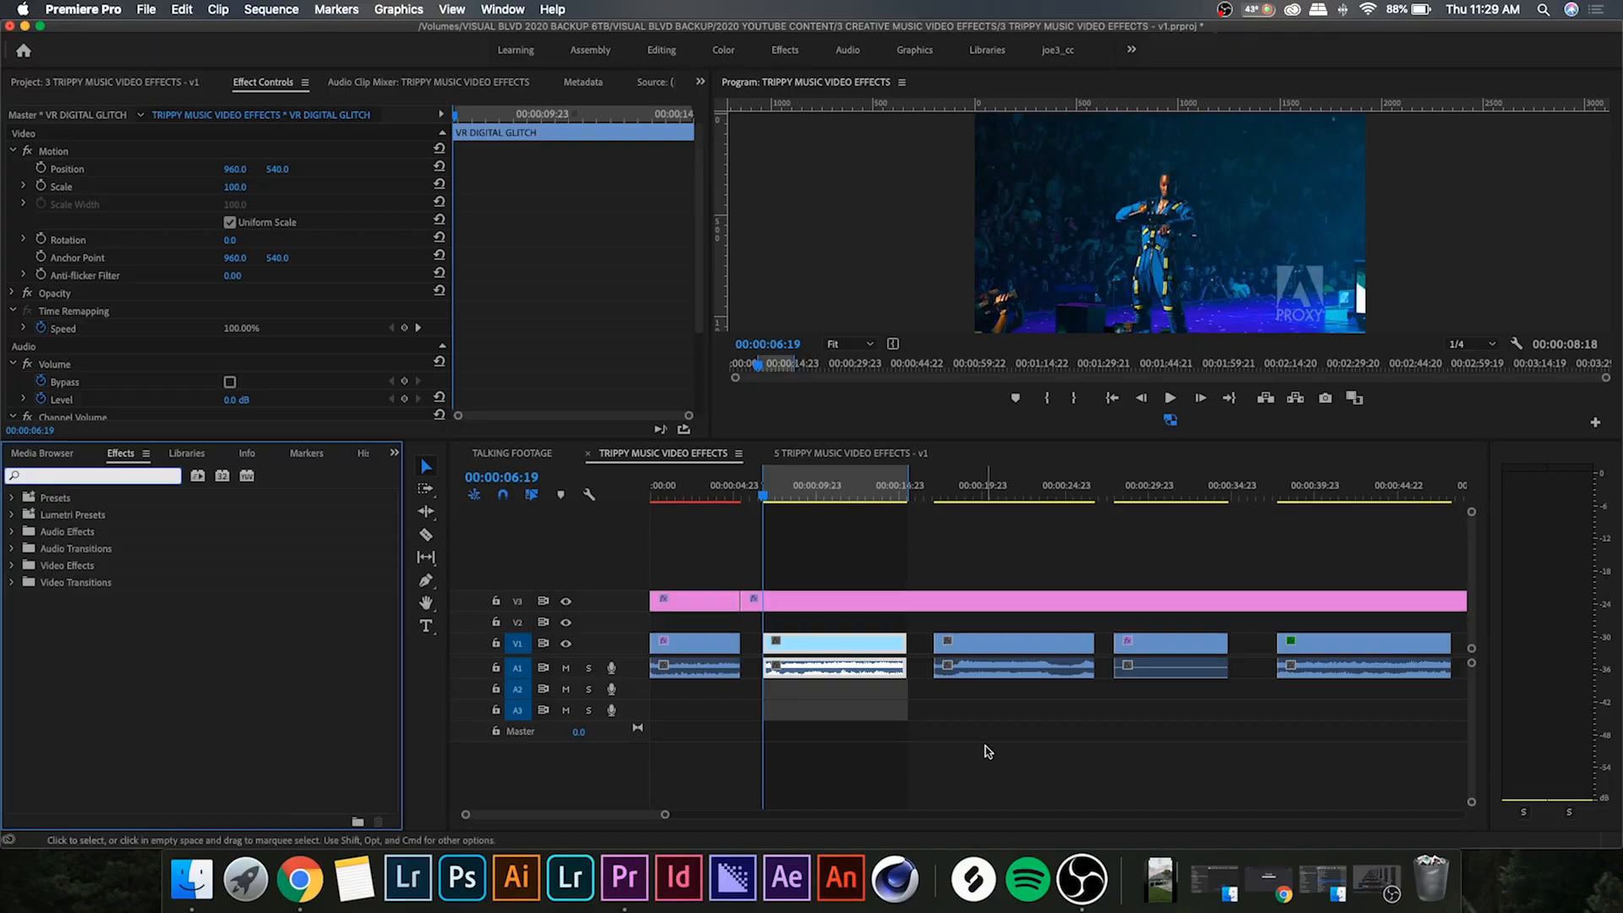
type("vr digital")
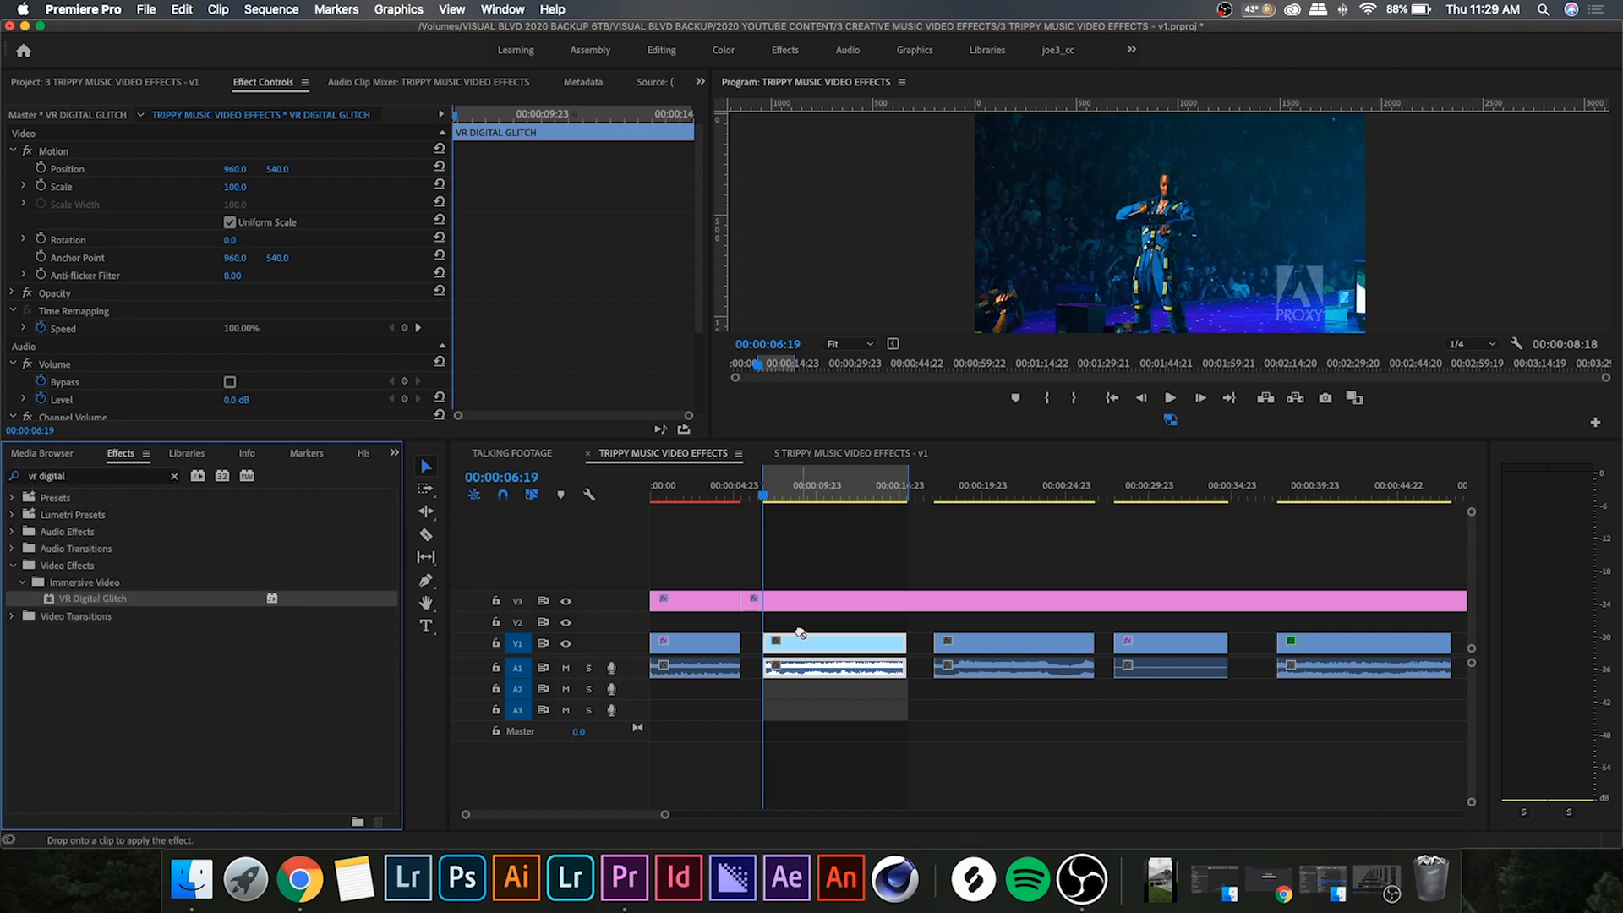
- Apply VR Digital Glitch to the second clip on V1
left_click_drag(90, 598, 812, 645)
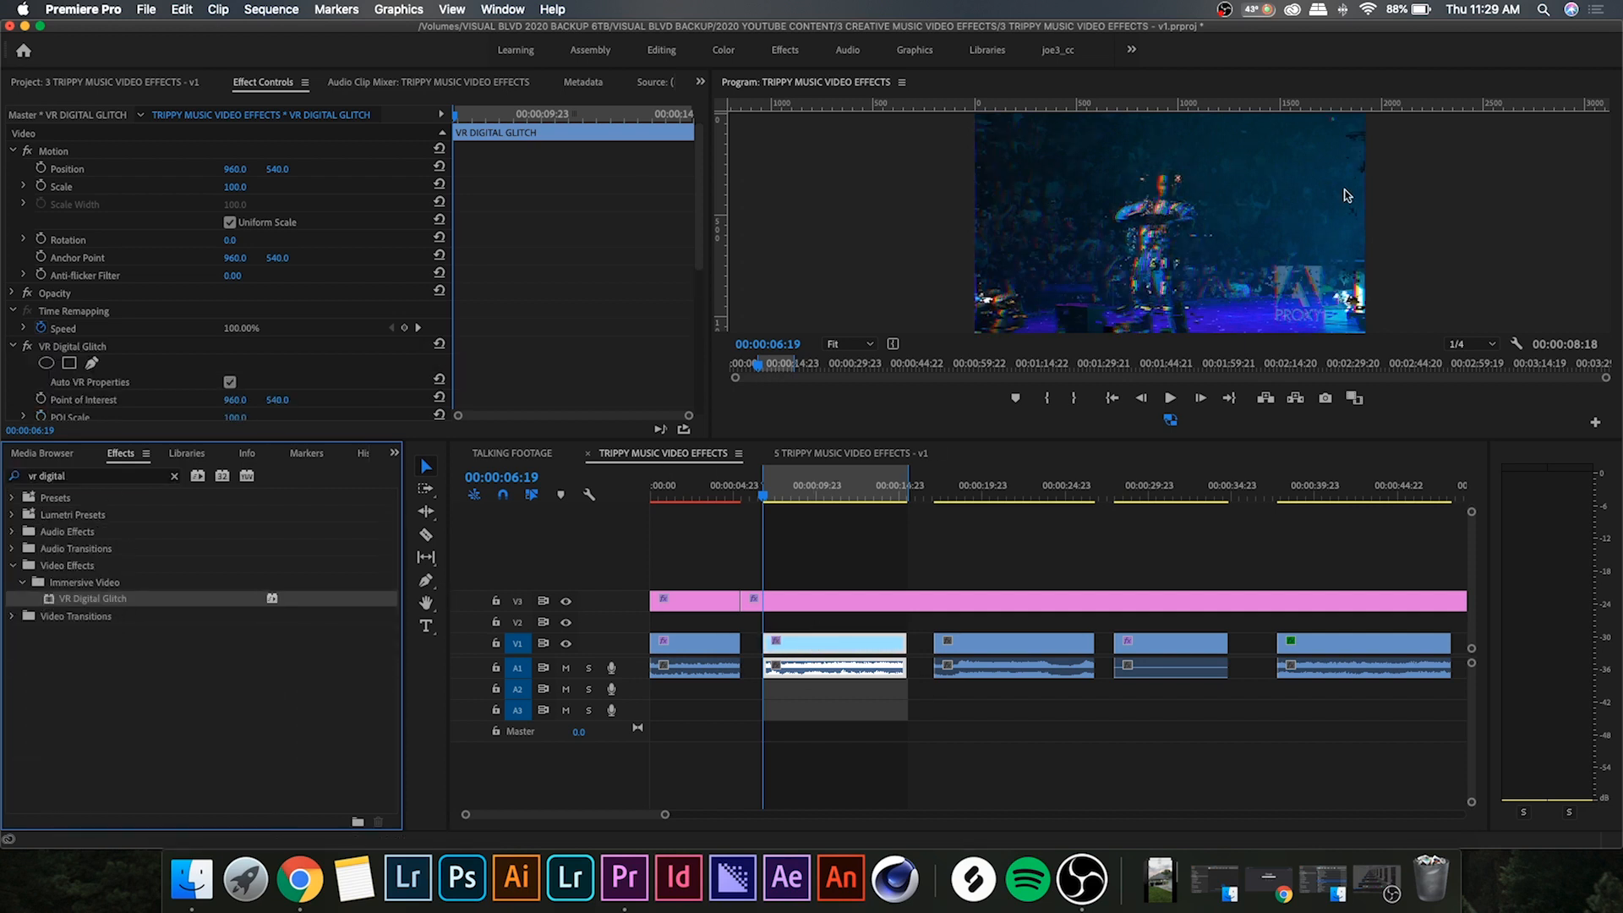
left_click_drag(700, 190, 698, 311)
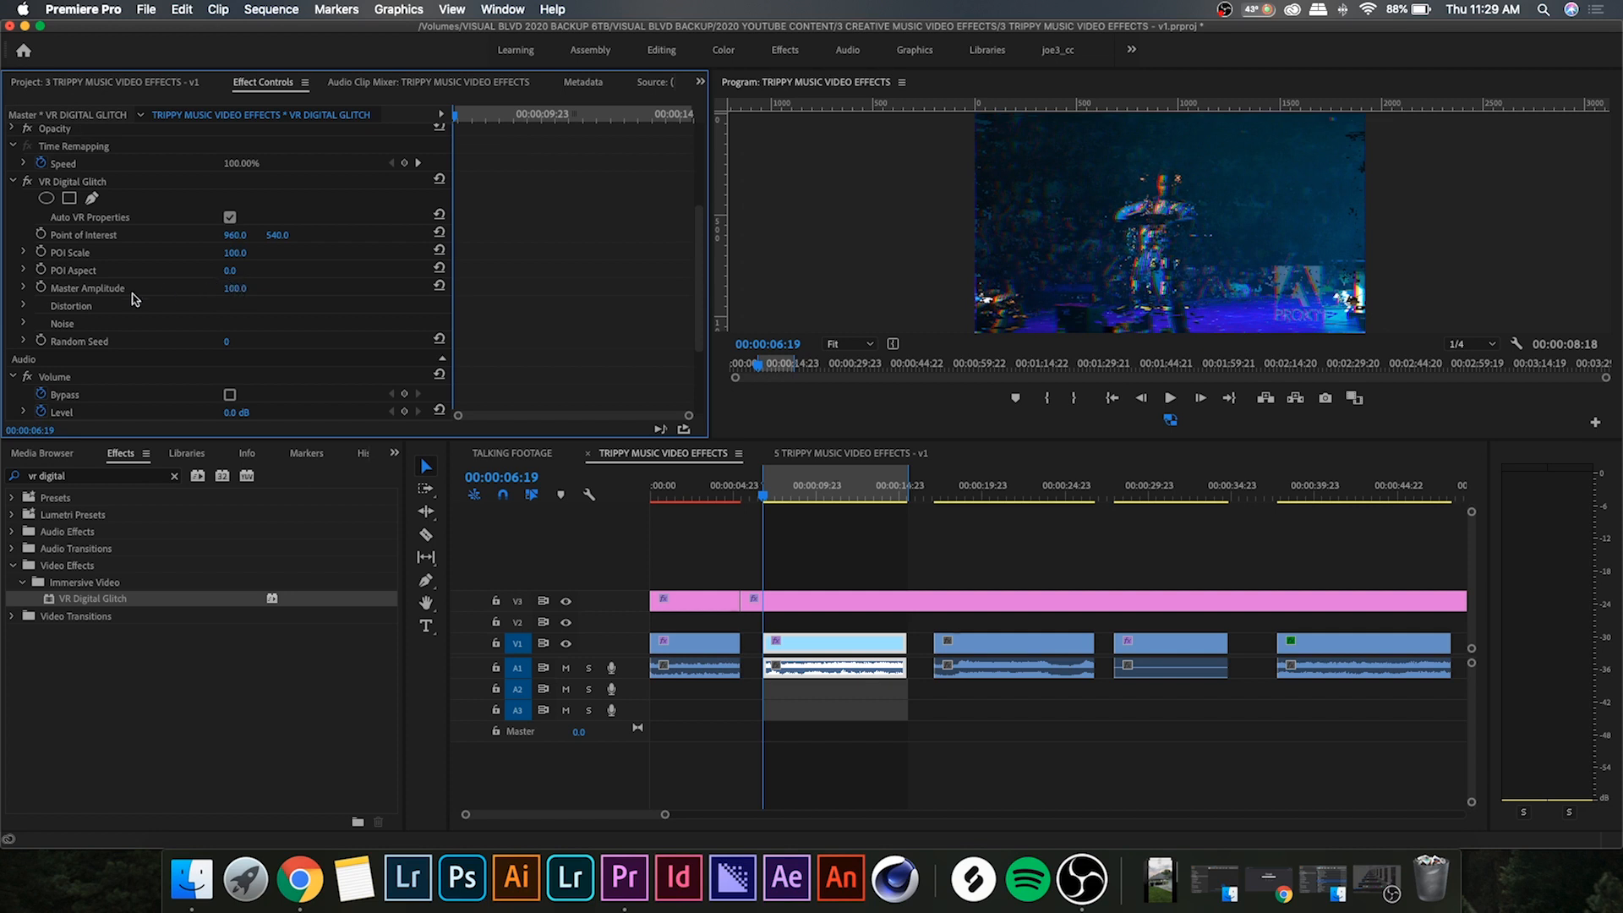
- Raise the glitch's Color Distortion, Geometry Distortion X (~56), Complexity, Rate (53) and Color Evolution (27°)
left_click(23, 306)
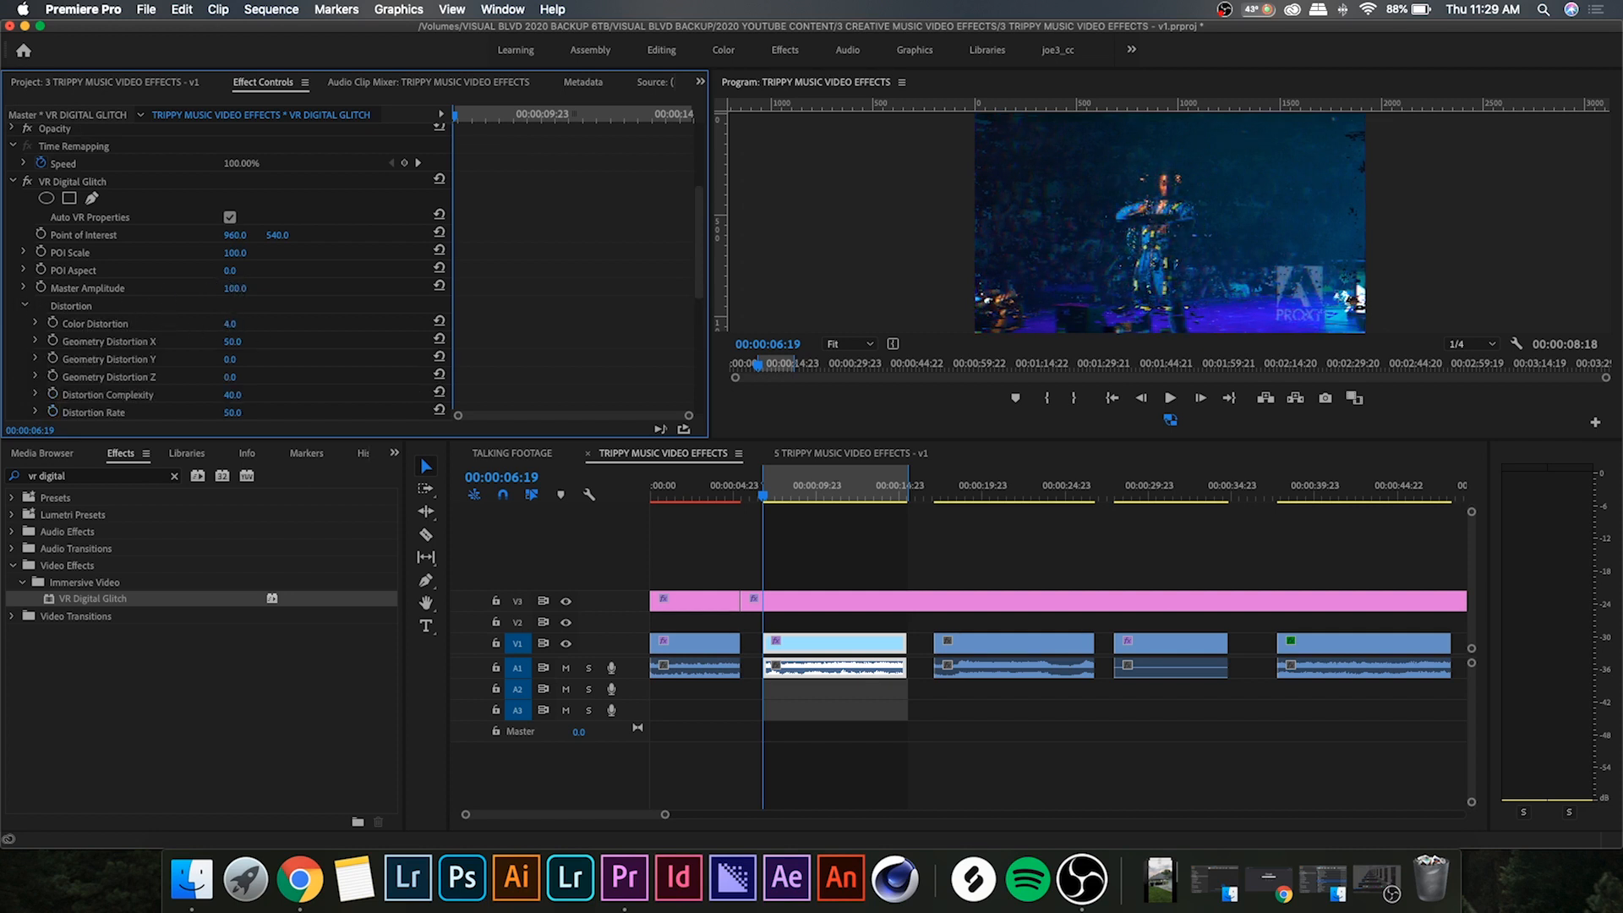
left_click_drag(230, 324, 265, 323)
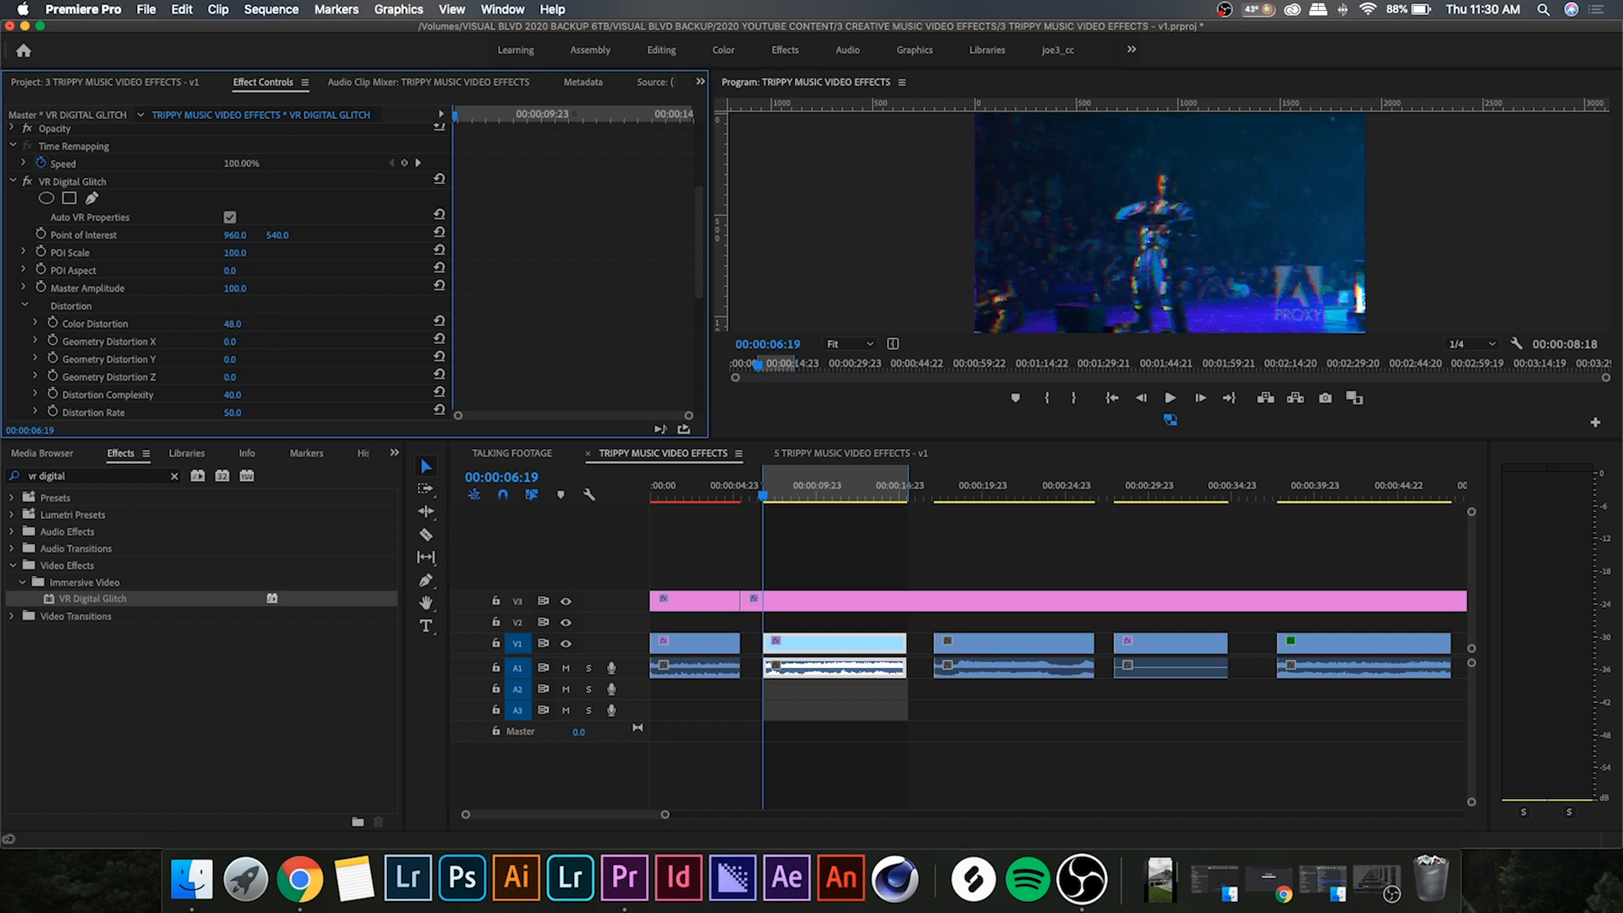
mouse_move(229, 341)
left_mouse_down()
mouse_move(246, 342)
mouse_move(245, 376)
left_mouse_up()
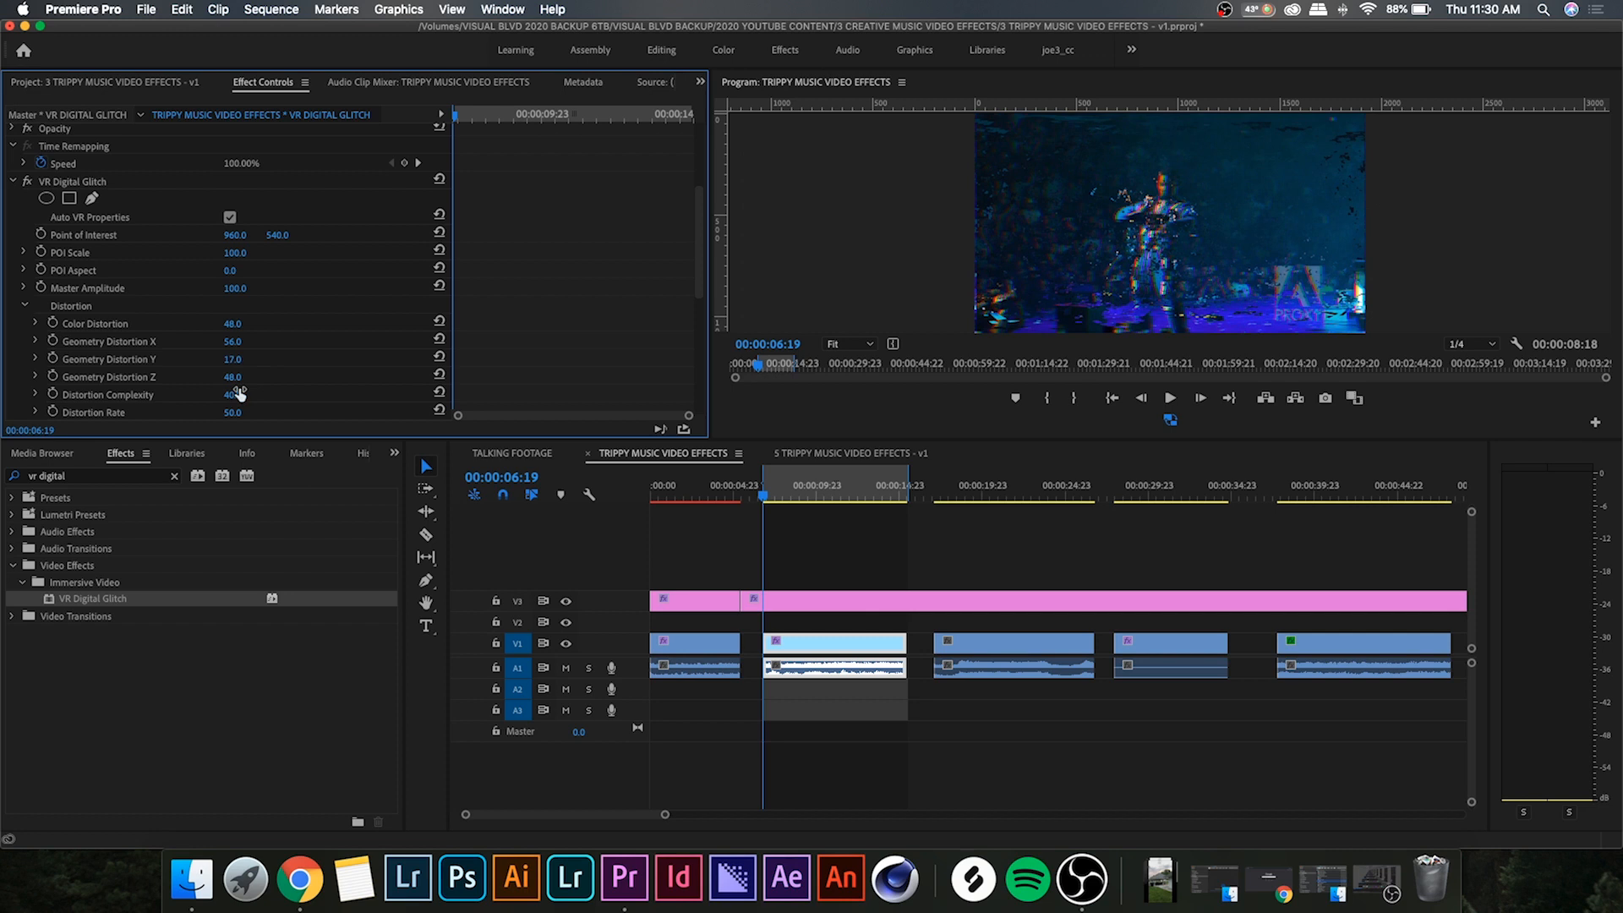
left_click_drag(232, 395, 254, 395)
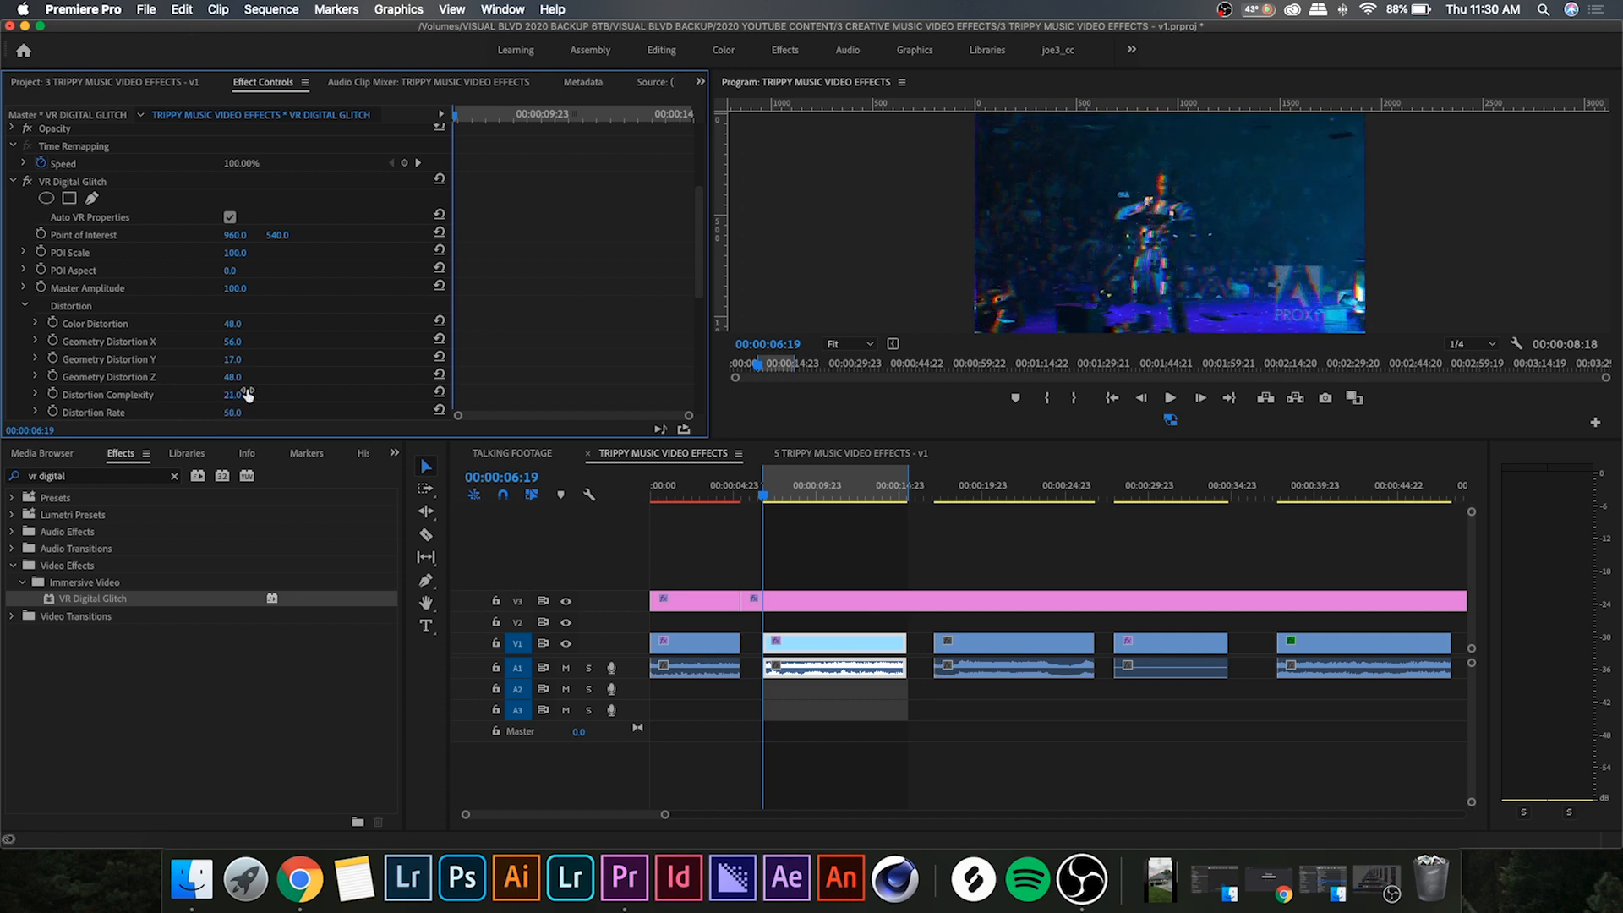
scroll(241, 381, "down", 3)
left_click_drag(234, 346, 250, 363)
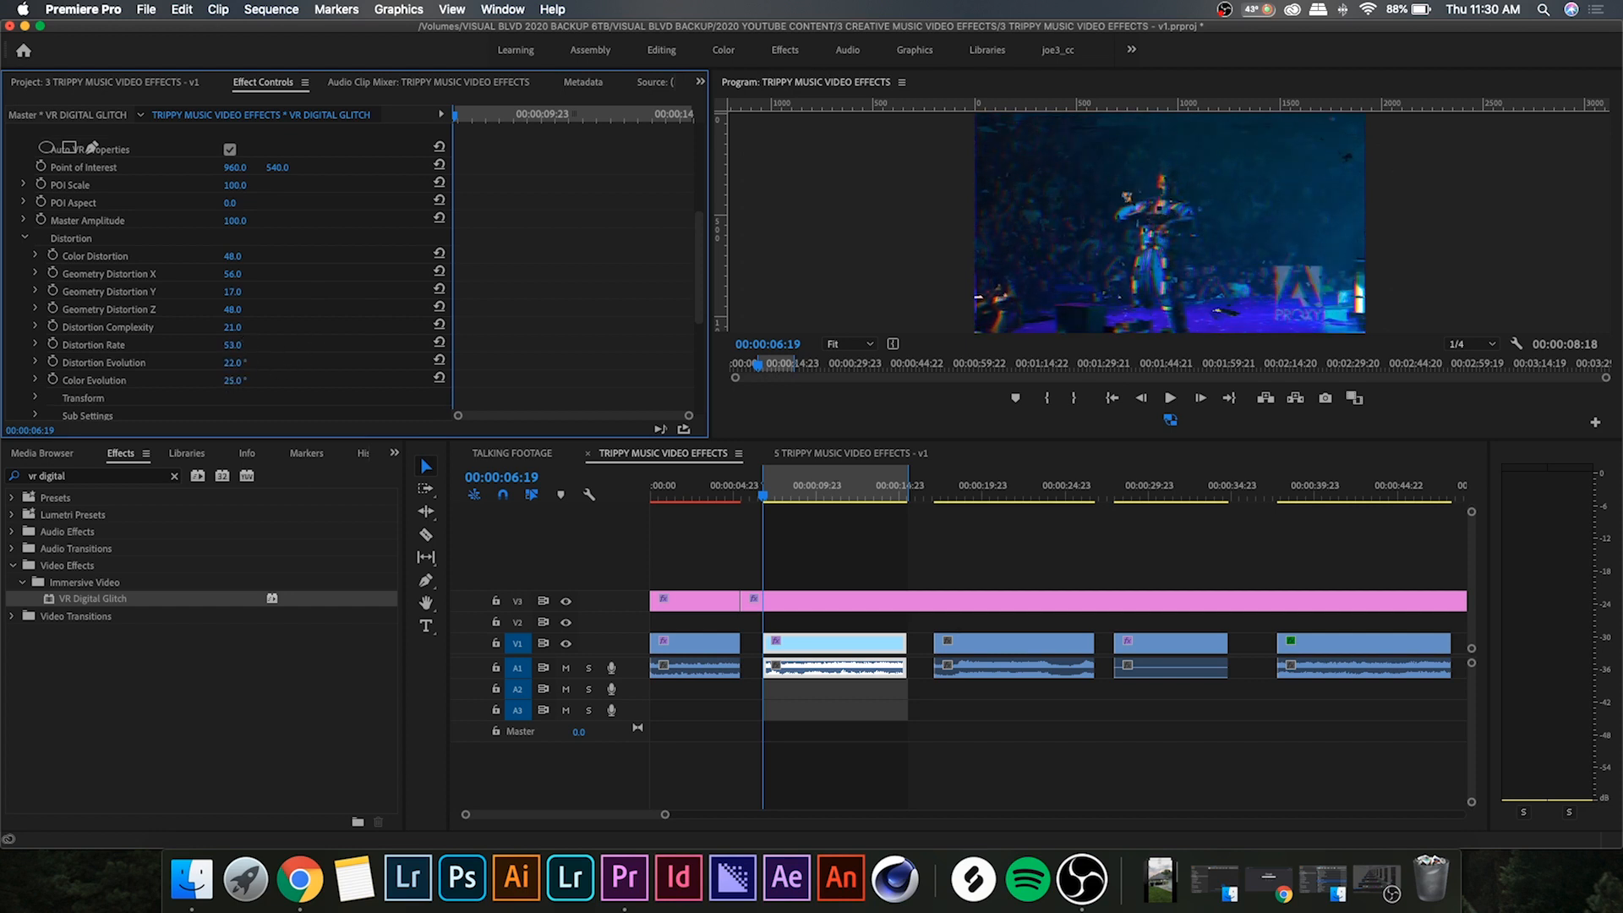
left_click_drag(234, 381, 239, 380)
- Adjust Geometry Distortion X, enable its keyframing and move the playhead later into the clip
left_click_drag(234, 274, 246, 274)
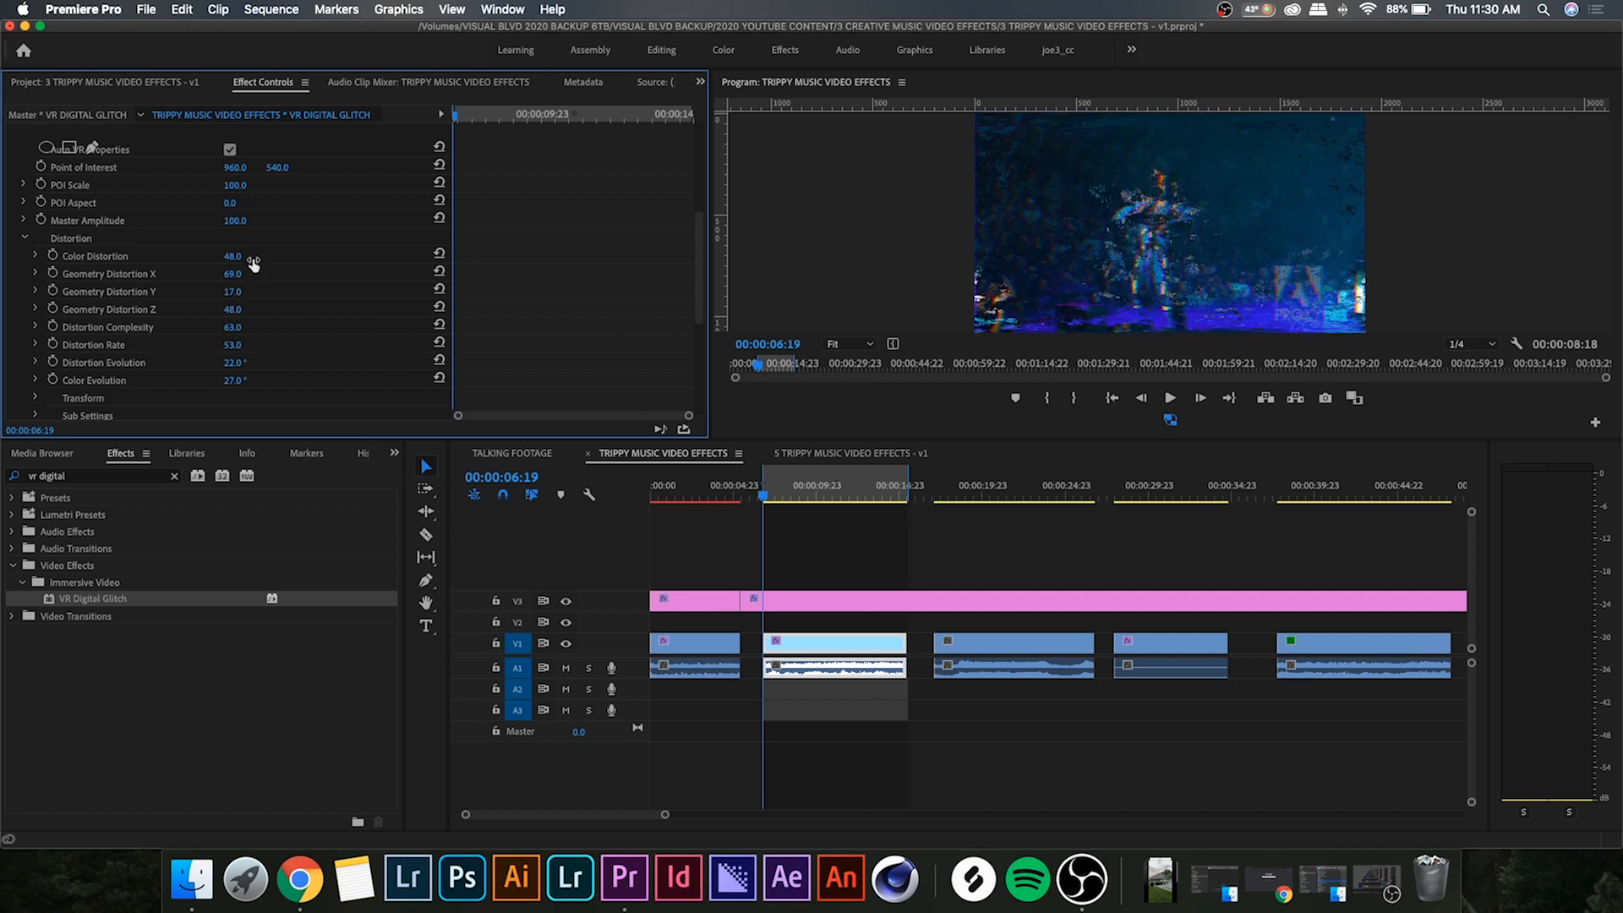
left_click_drag(235, 275, 246, 275)
left_click(53, 275)
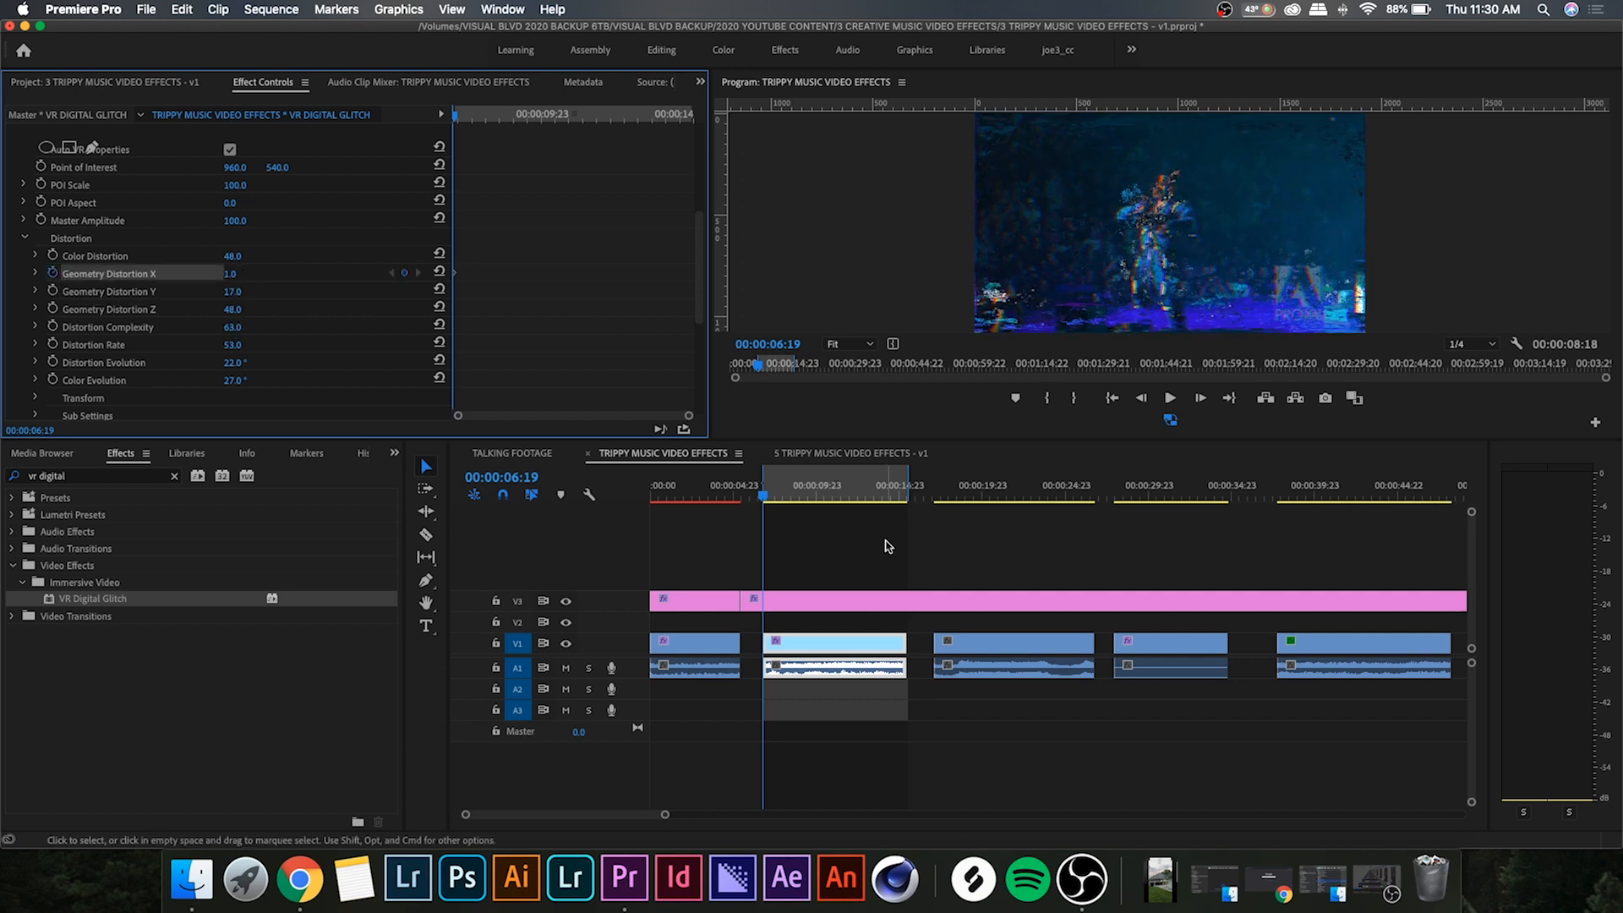
left_click_drag(765, 502, 847, 503)
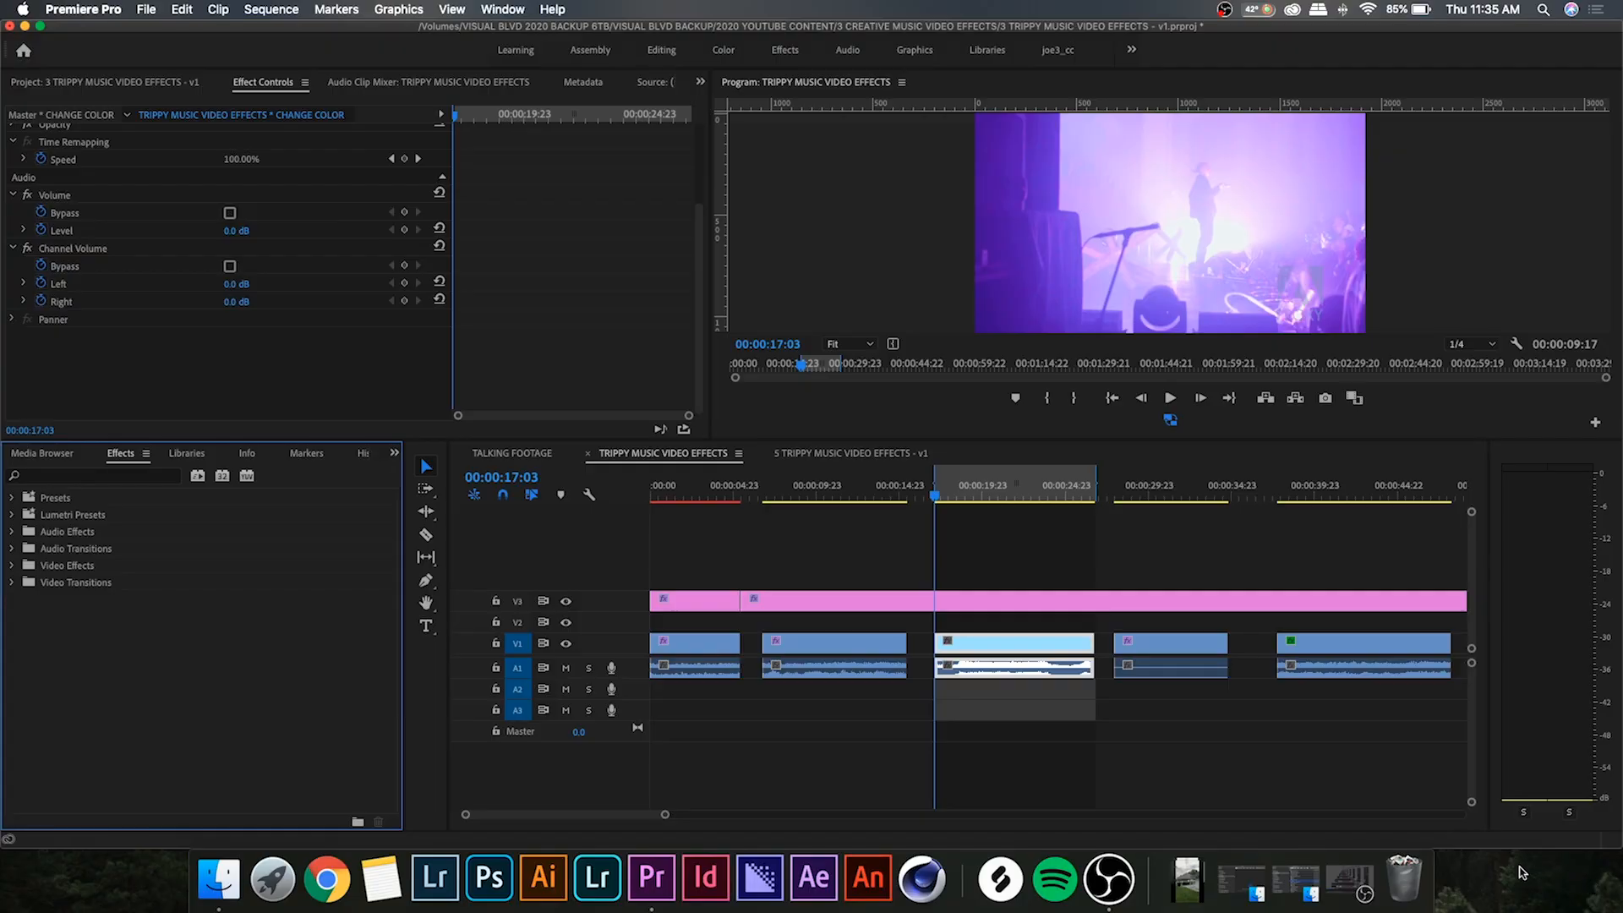
- Apply Change Color to the concert clip, sample a colour, widen tolerance and try hue shifts
left_click(89, 477)
type("change color")
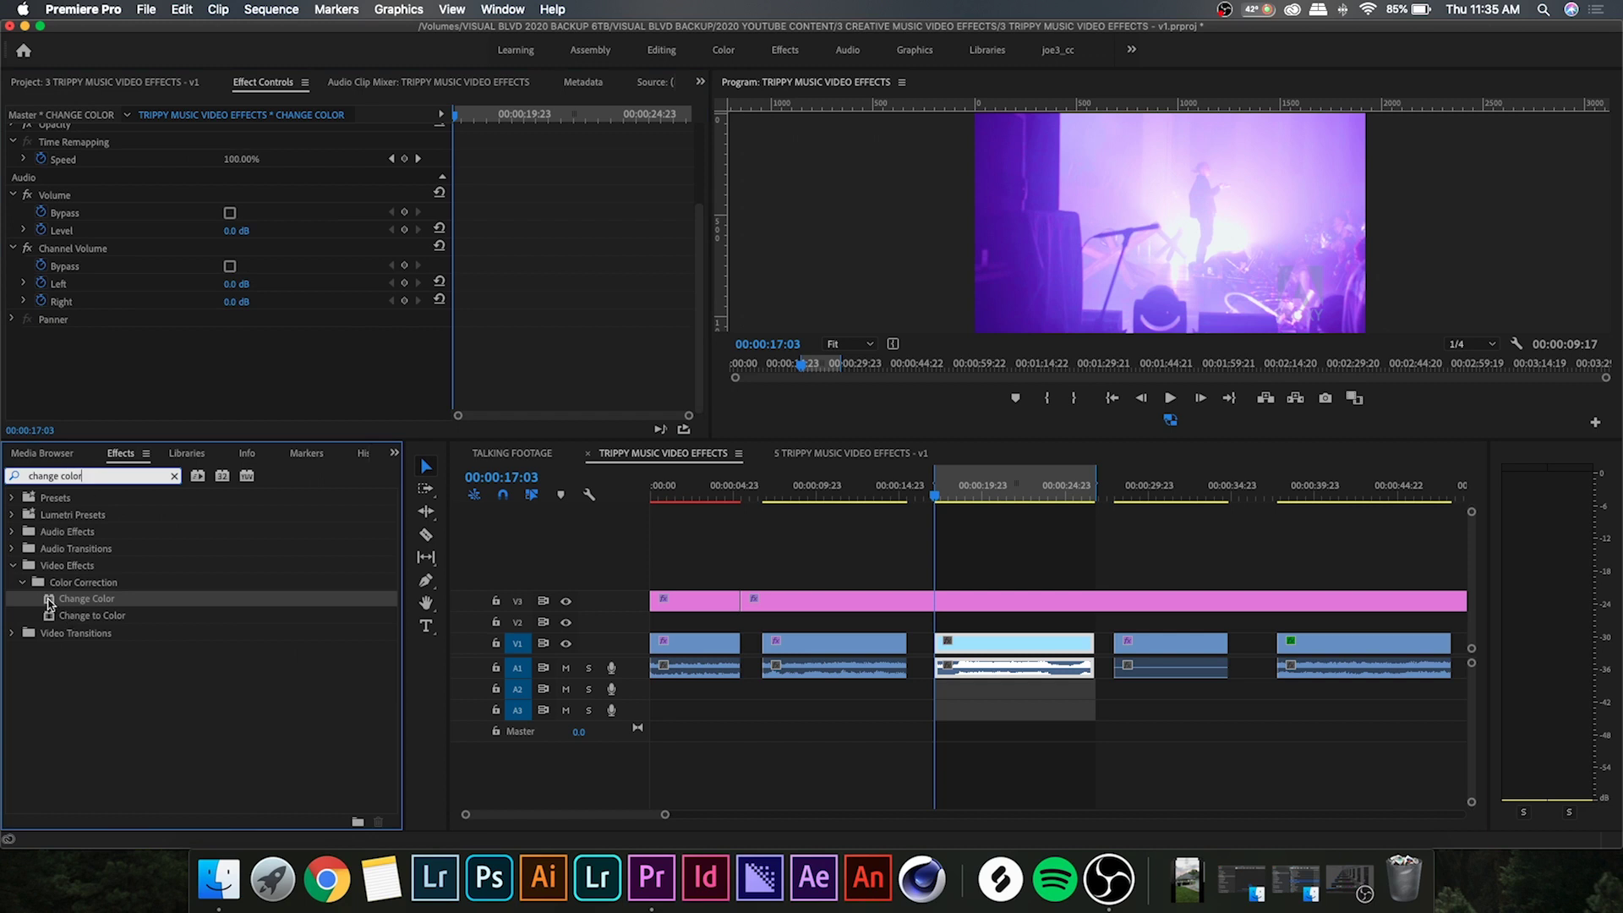
mouse_move(76, 599)
left_mouse_down()
mouse_move(860, 622)
mouse_move(964, 641)
left_mouse_up()
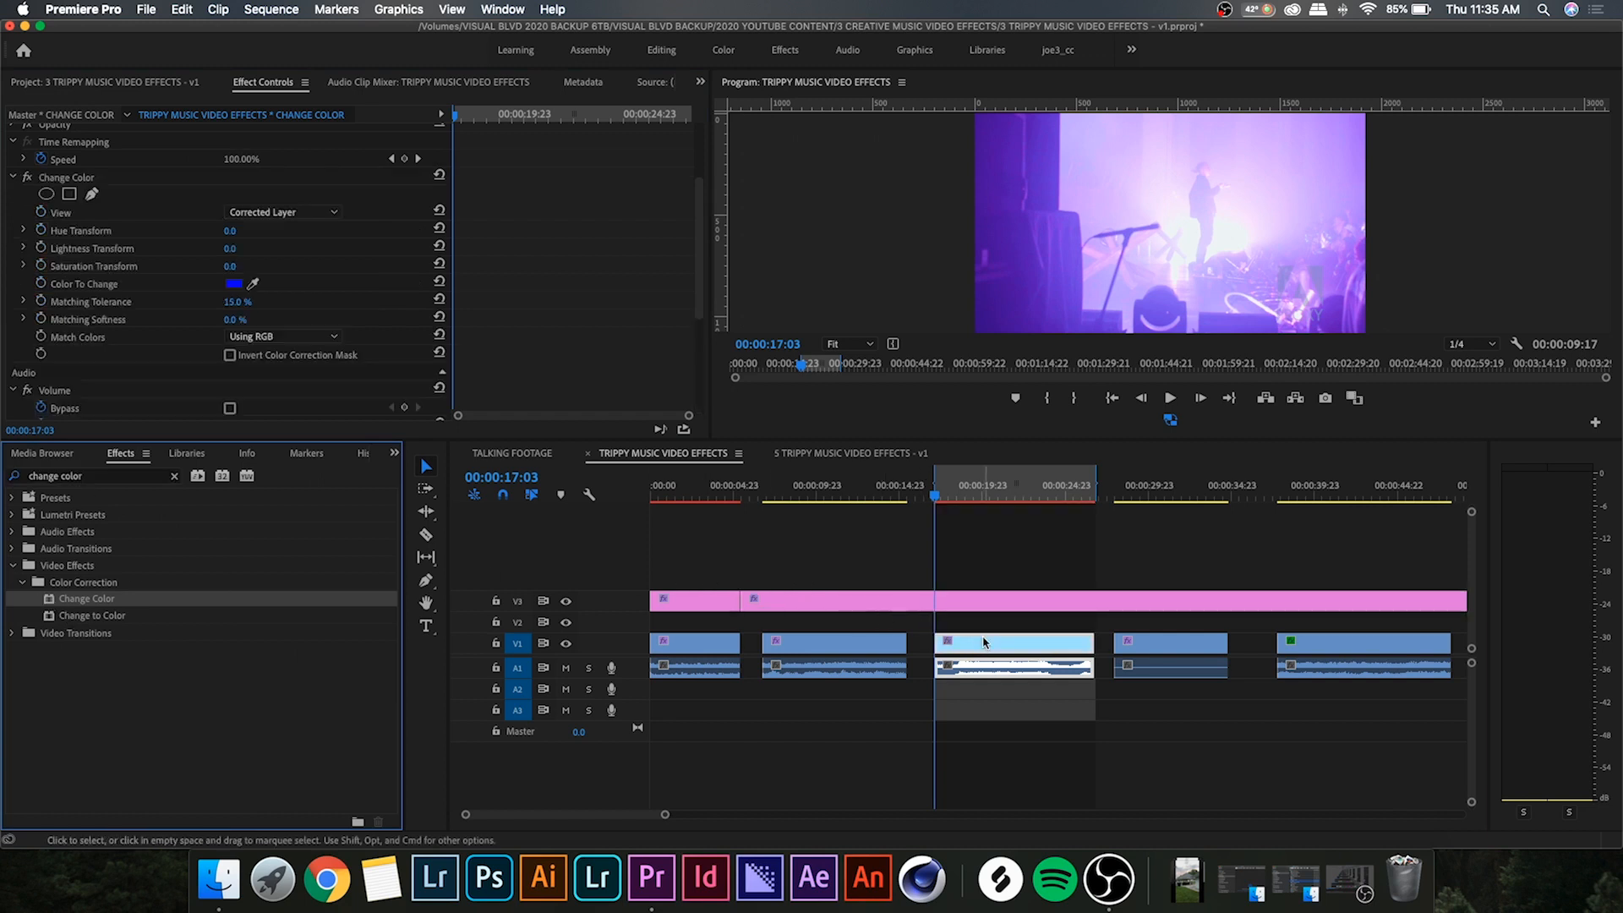
left_click(254, 284)
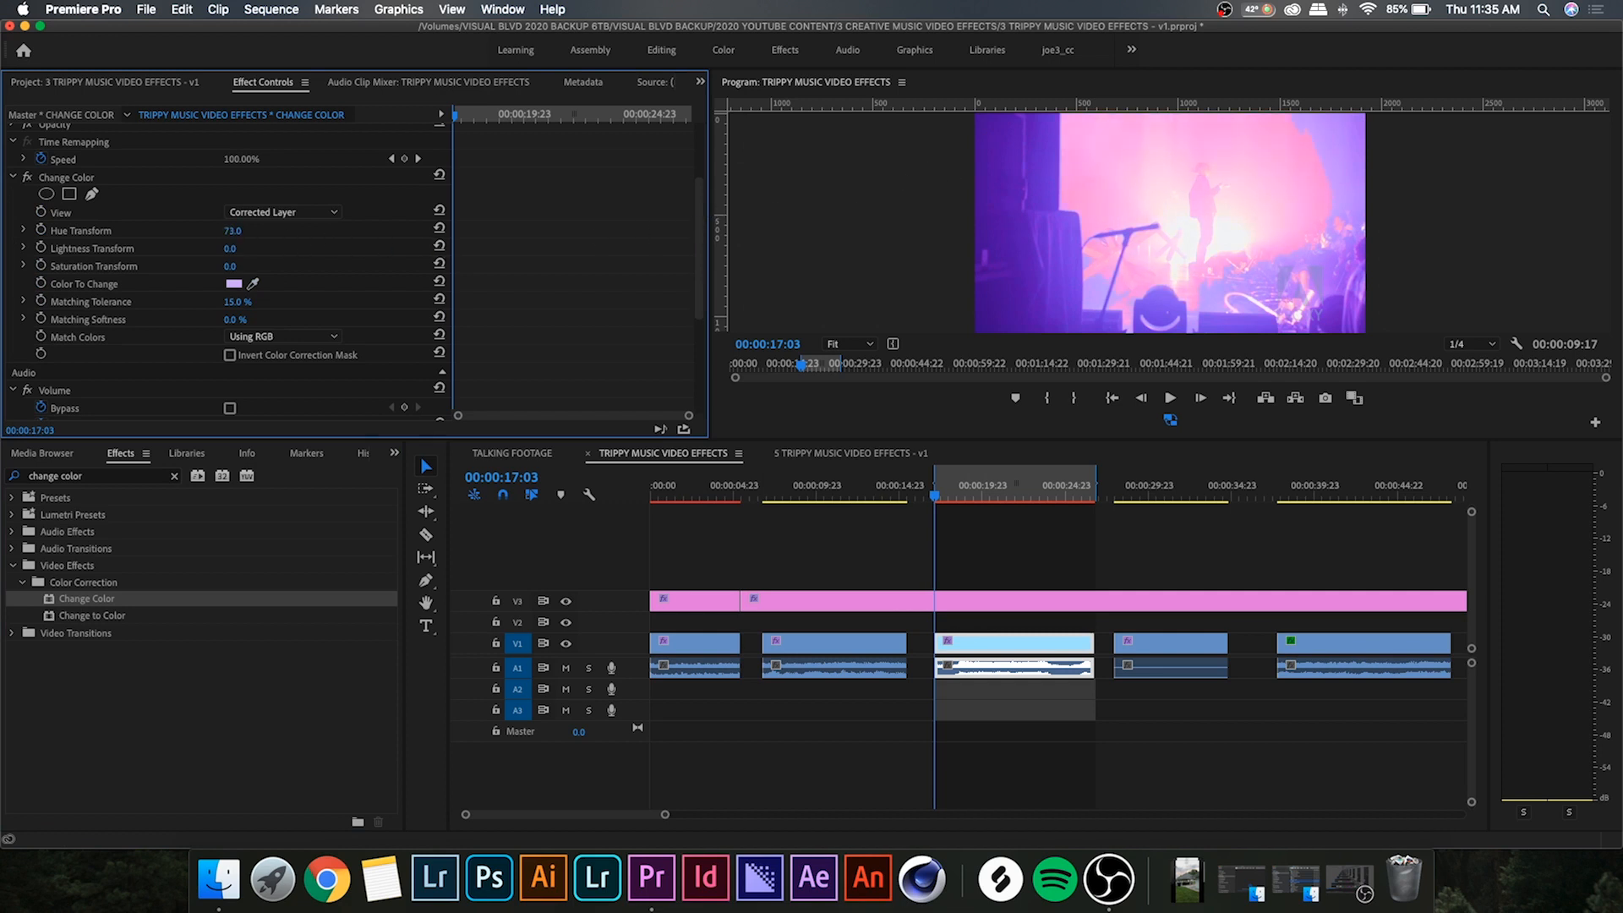
left_click_drag(231, 231, 242, 231)
left_click_drag(231, 302, 248, 302)
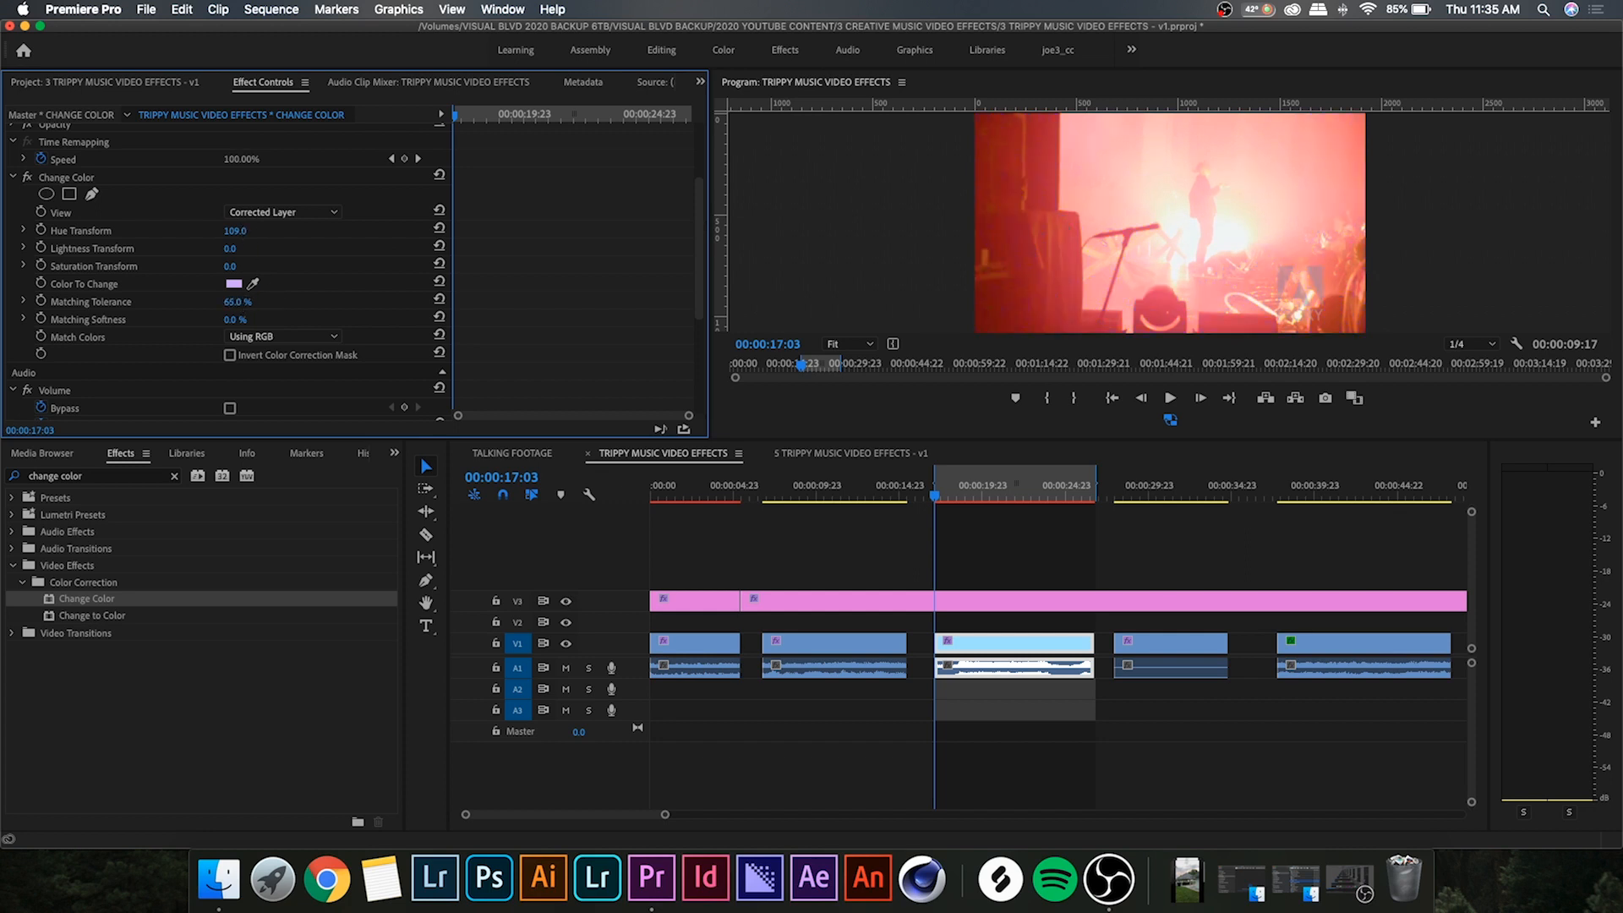
left_click_drag(238, 232, 252, 231)
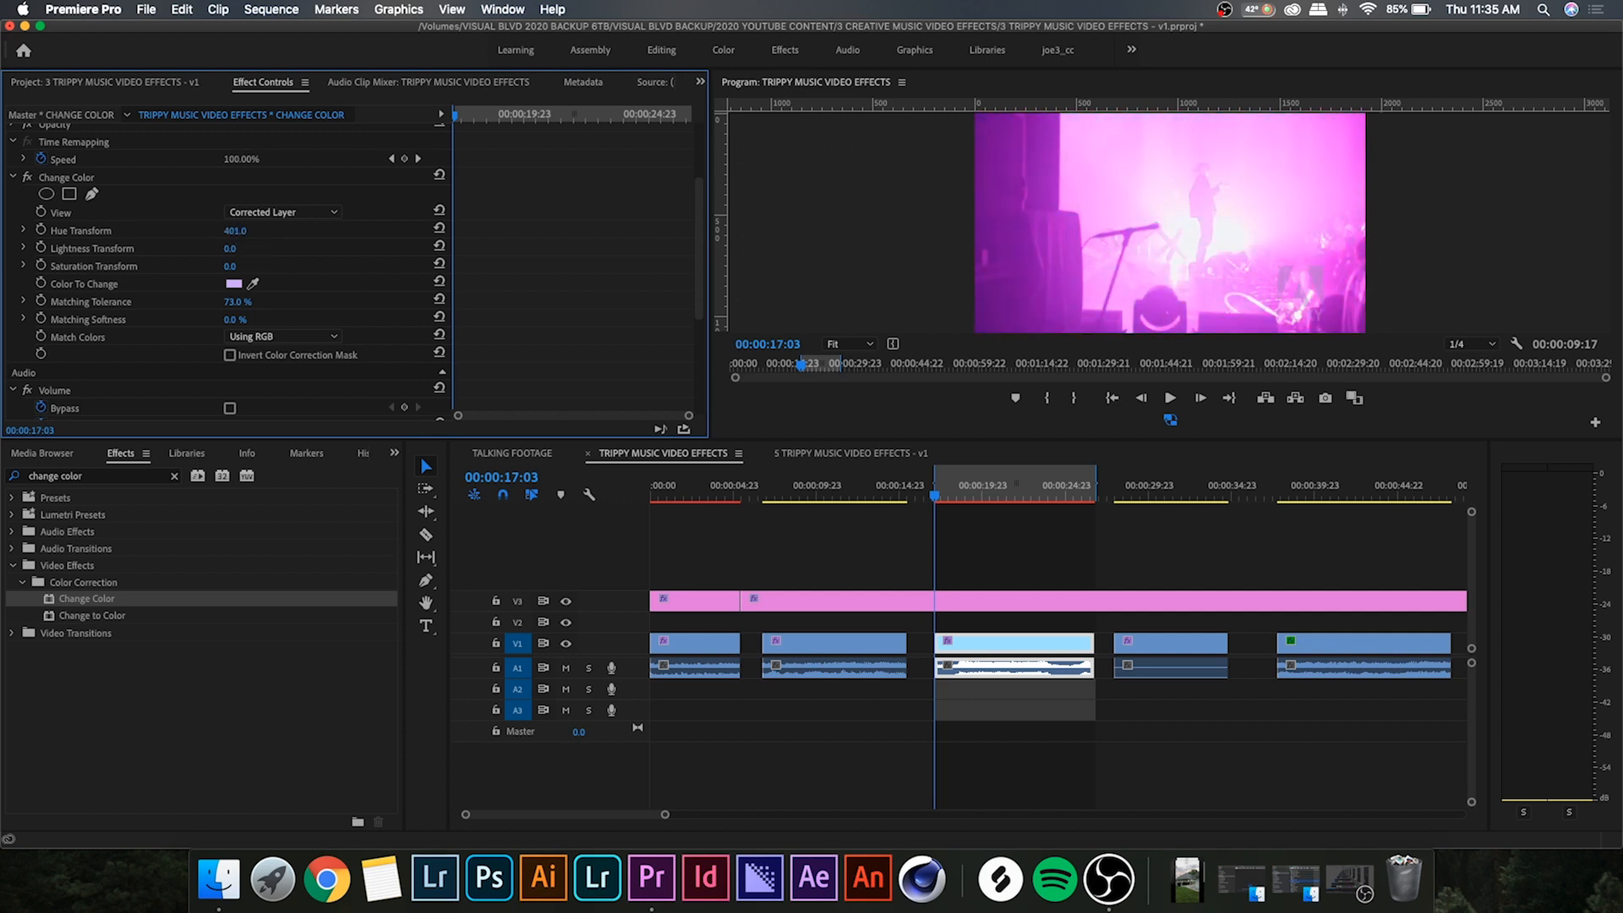
type("0")
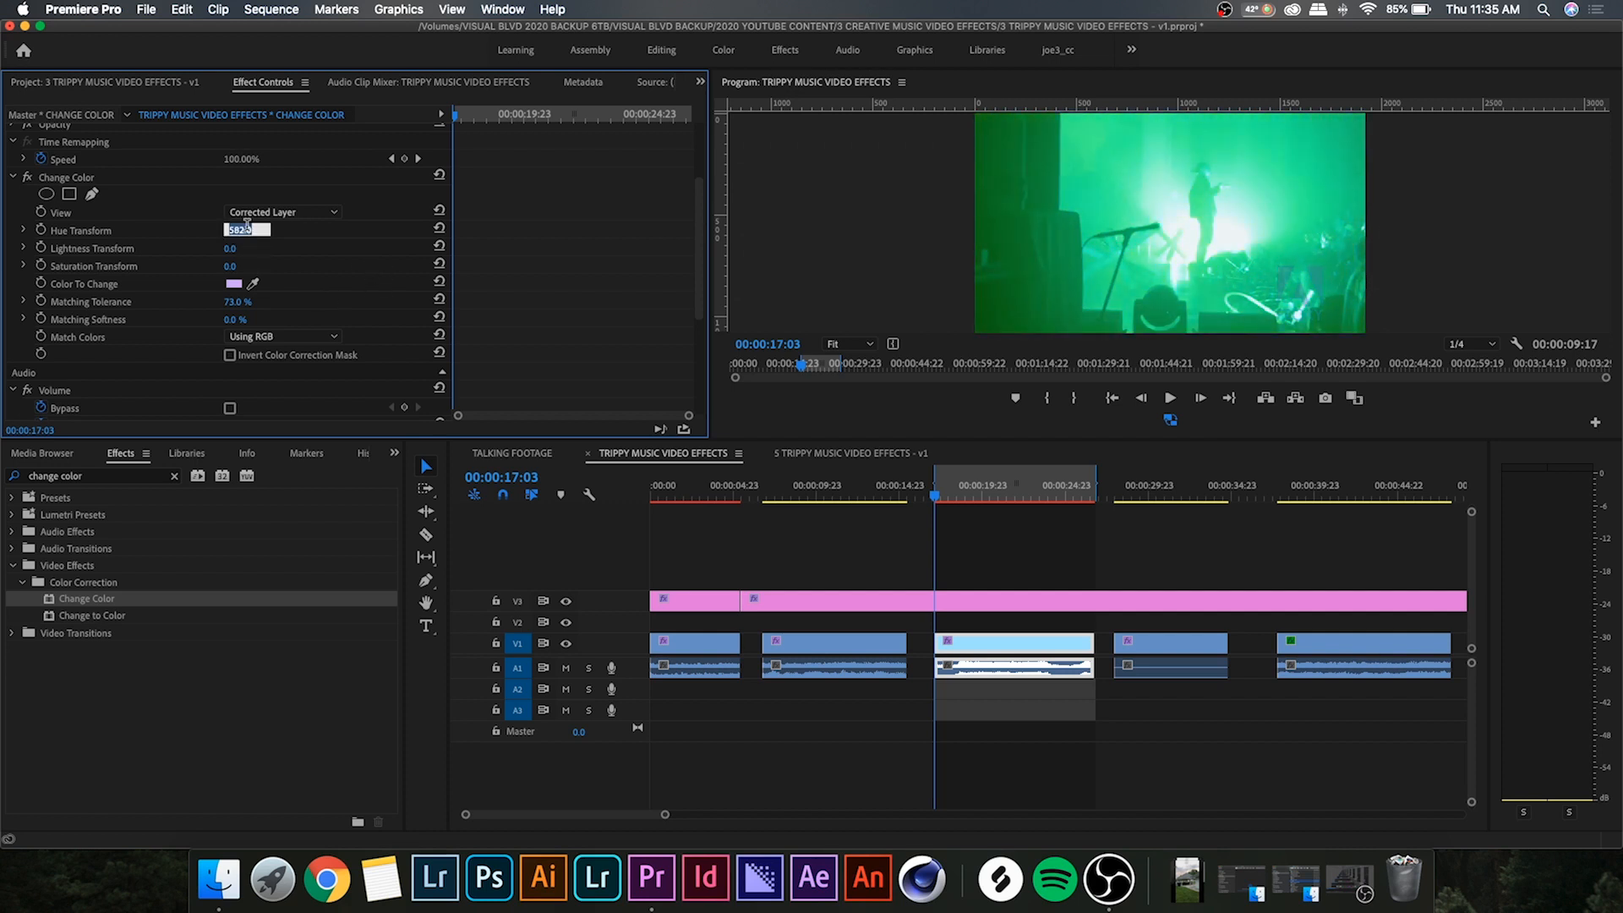
- Keyframe Hue Transform from 0 at clip start to about 944 at the end and play back
key("Return")
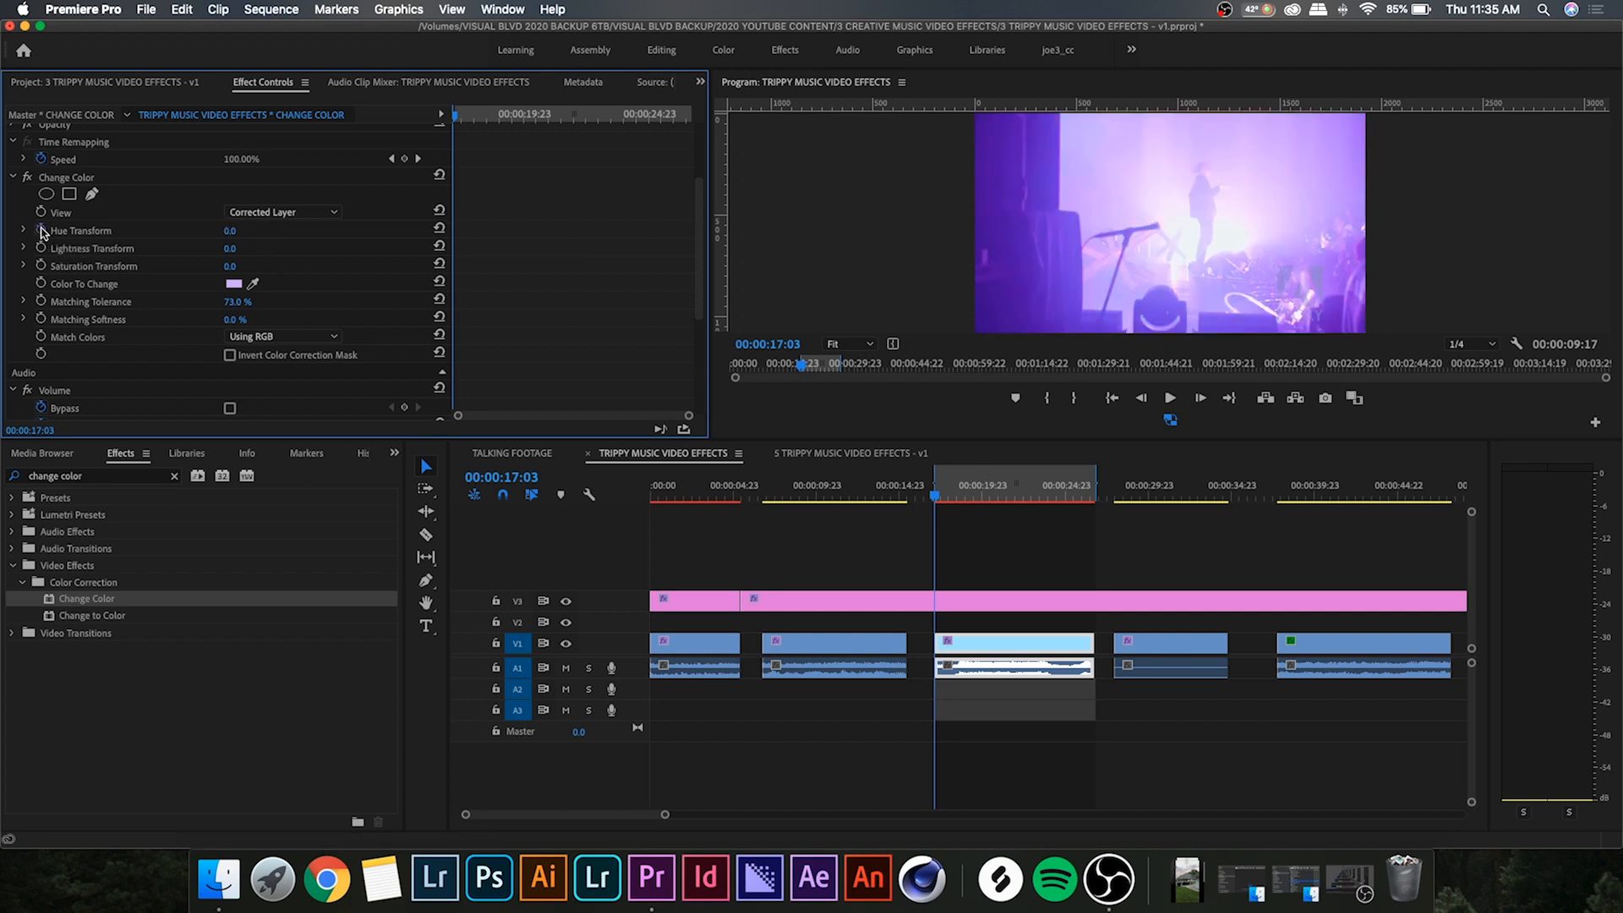
left_click(43, 231)
left_click_drag(959, 485, 1092, 508)
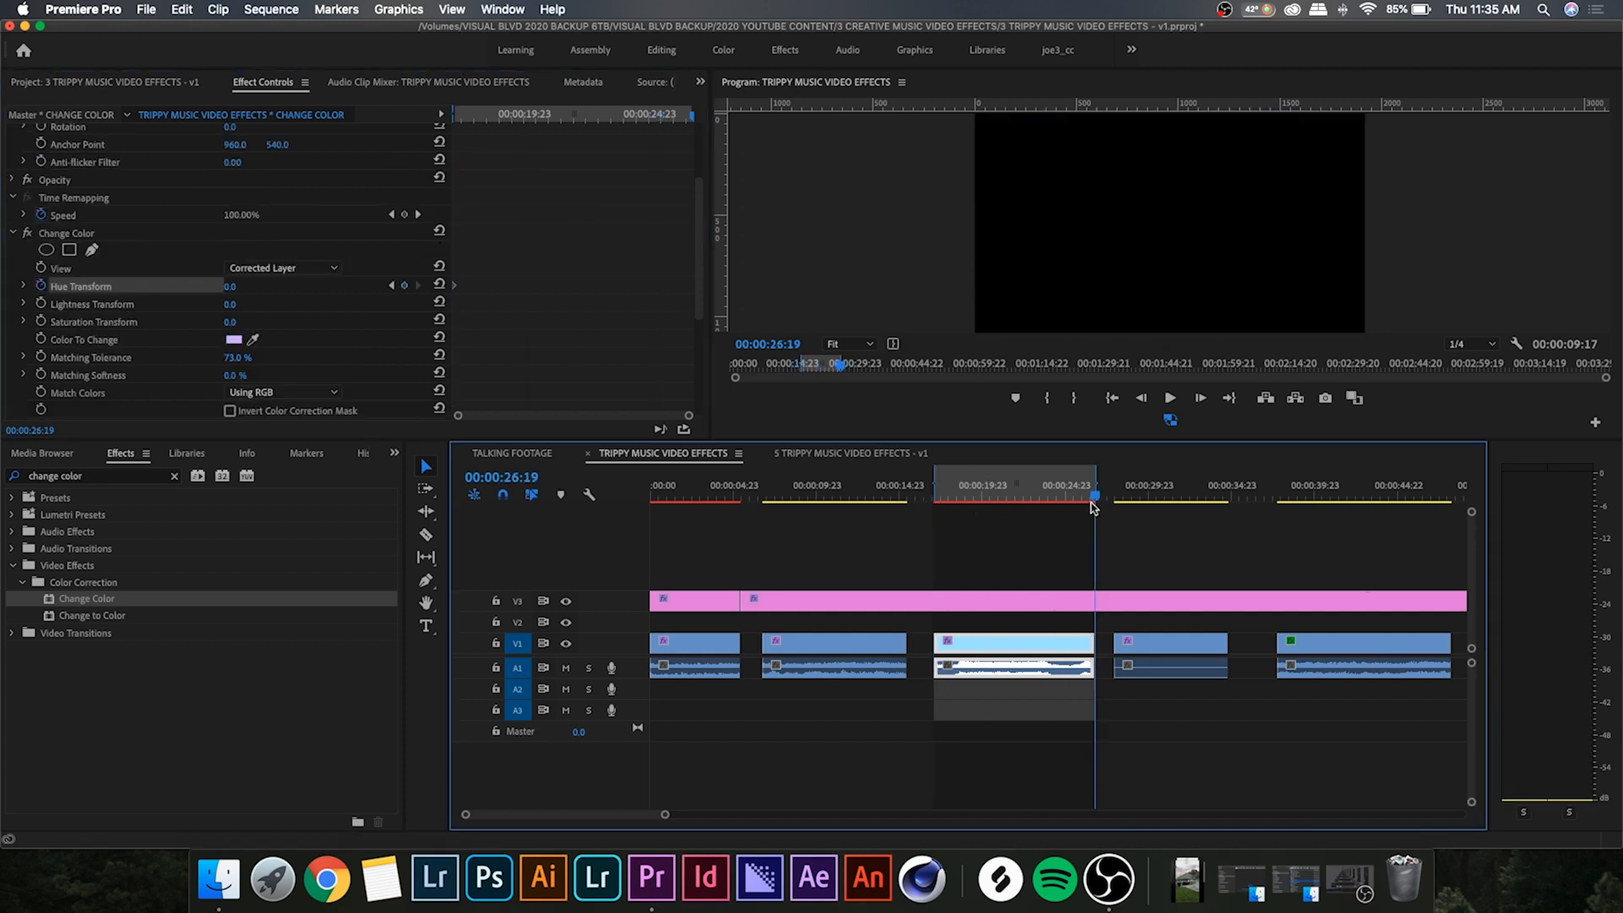
left_click_drag(233, 287, 293, 288)
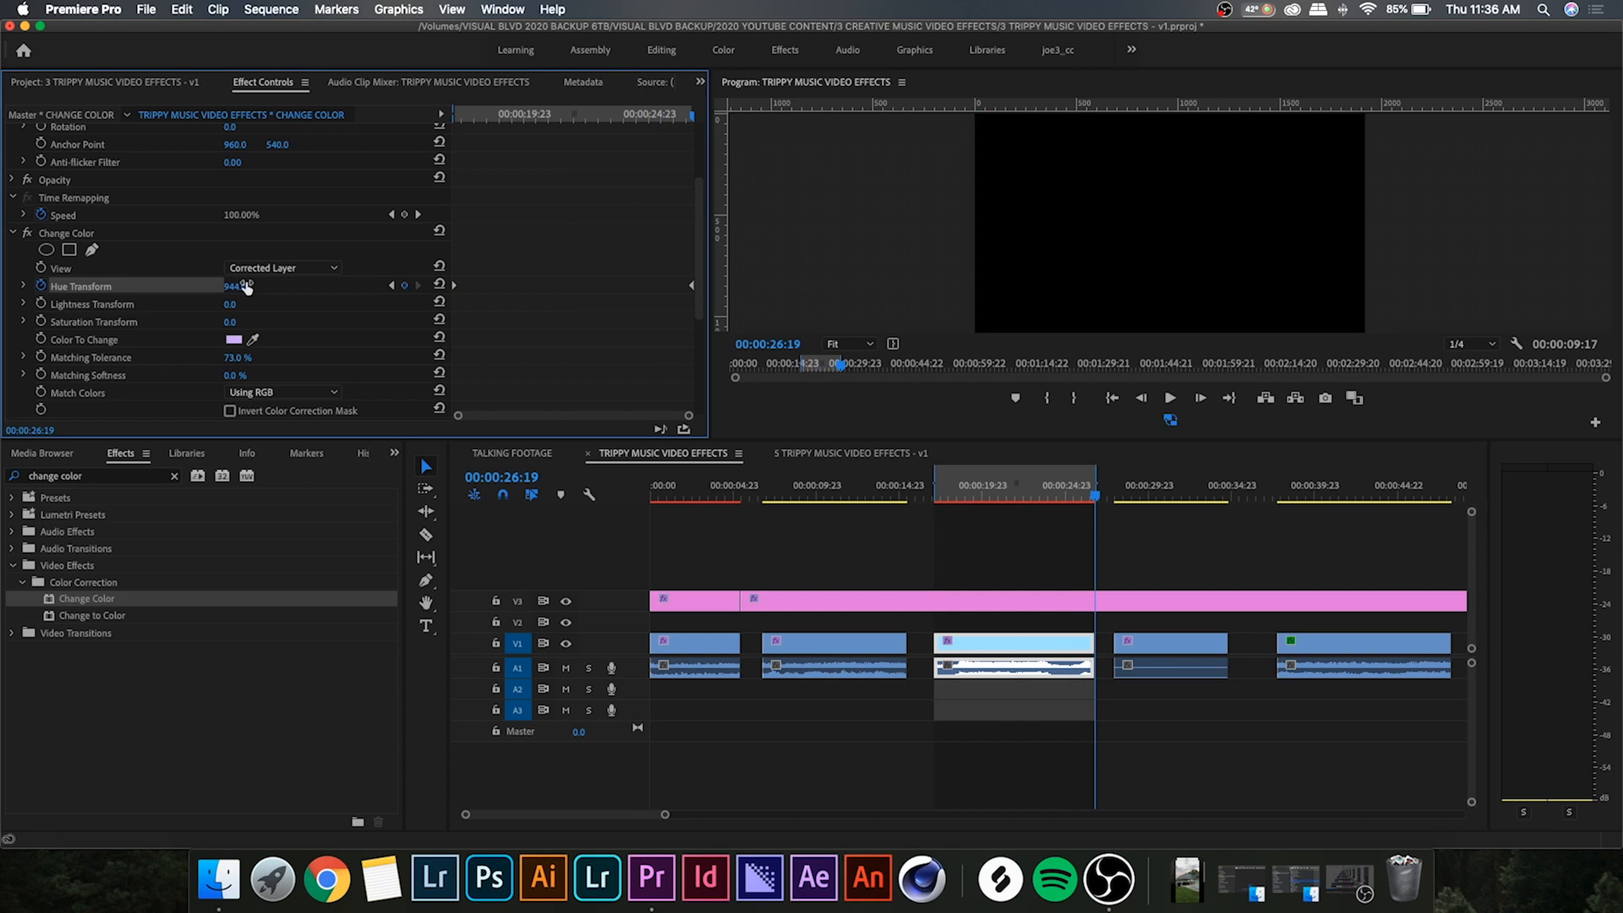
left_click(941, 485)
key("space")
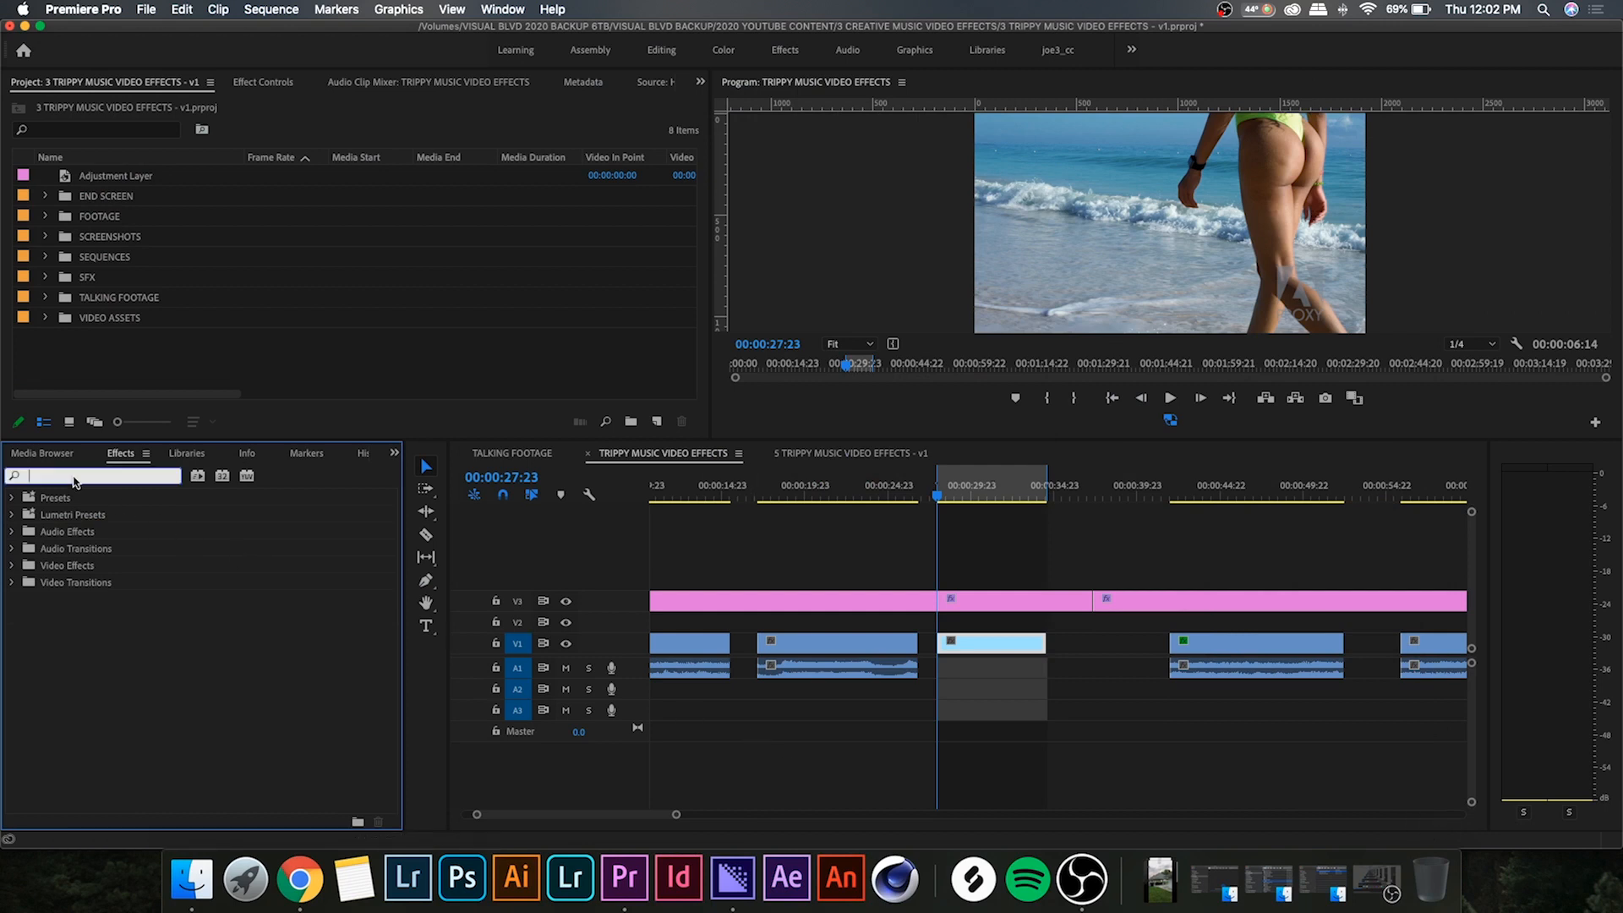
type("leave color")
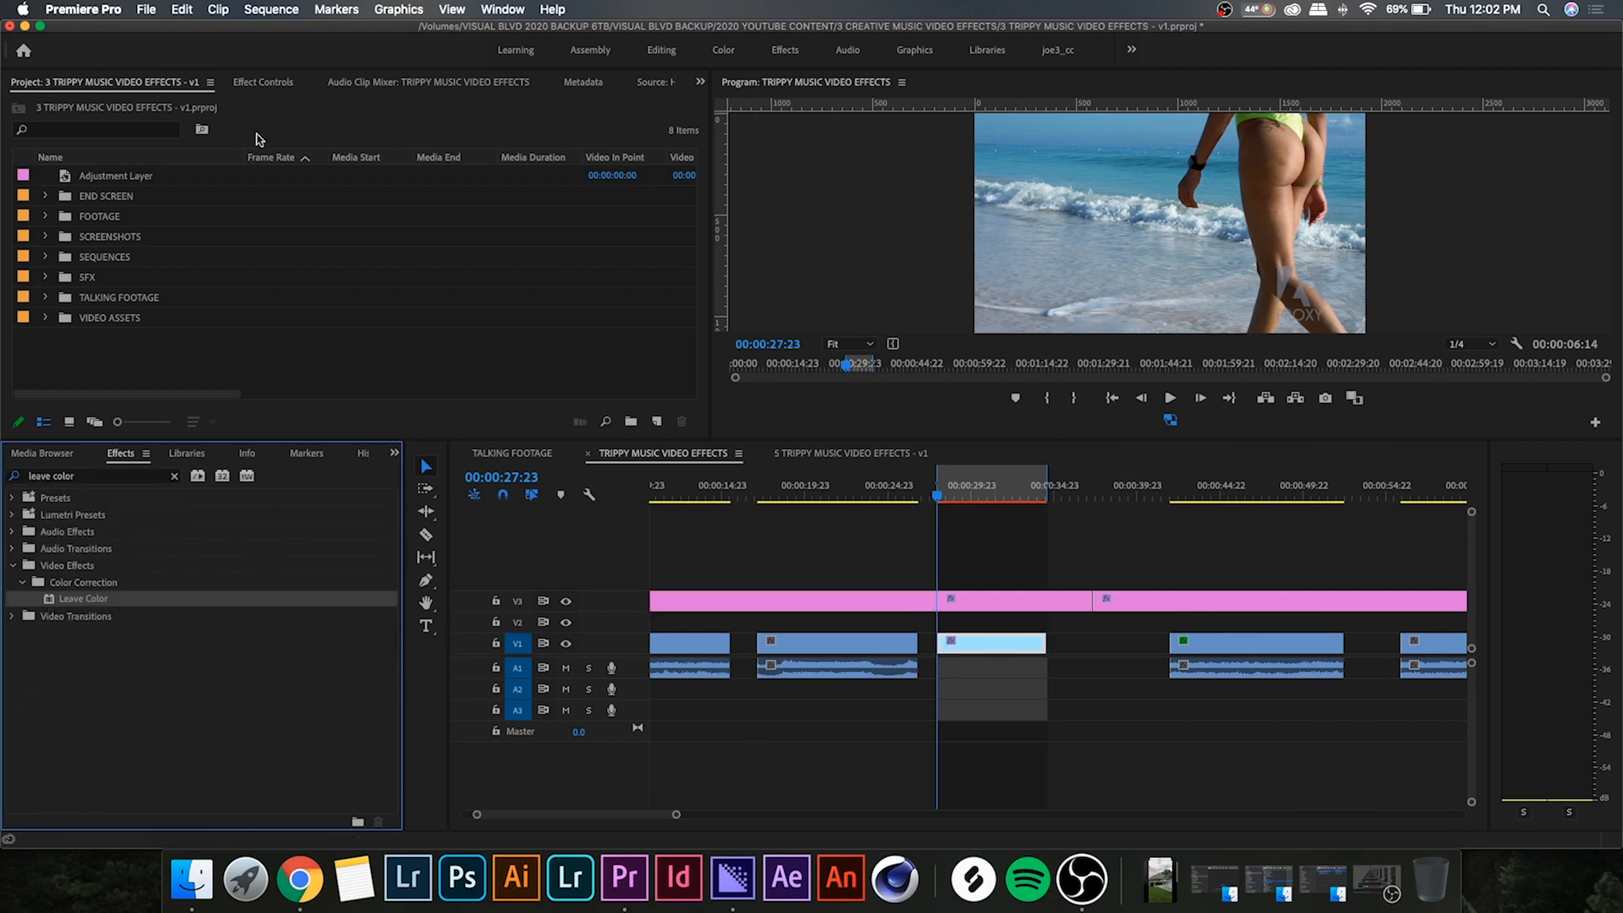
- Set the beach clip's Leave Color to match colours Using Hue and preview playback
left_click(261, 82)
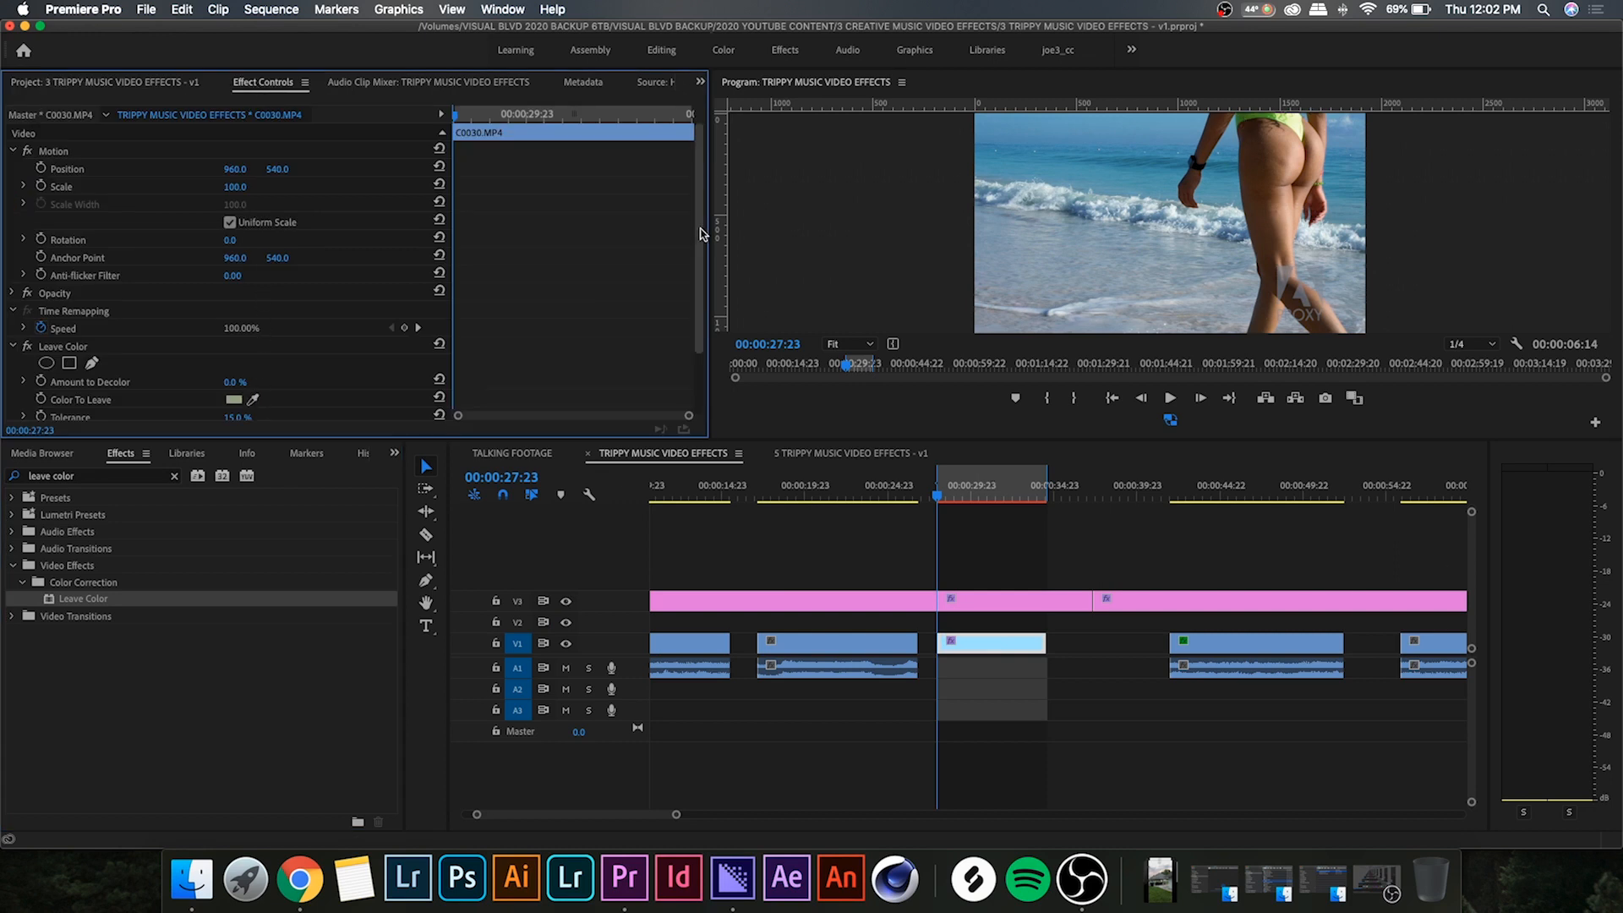
left_click_drag(701, 233, 682, 301)
left_click(305, 378)
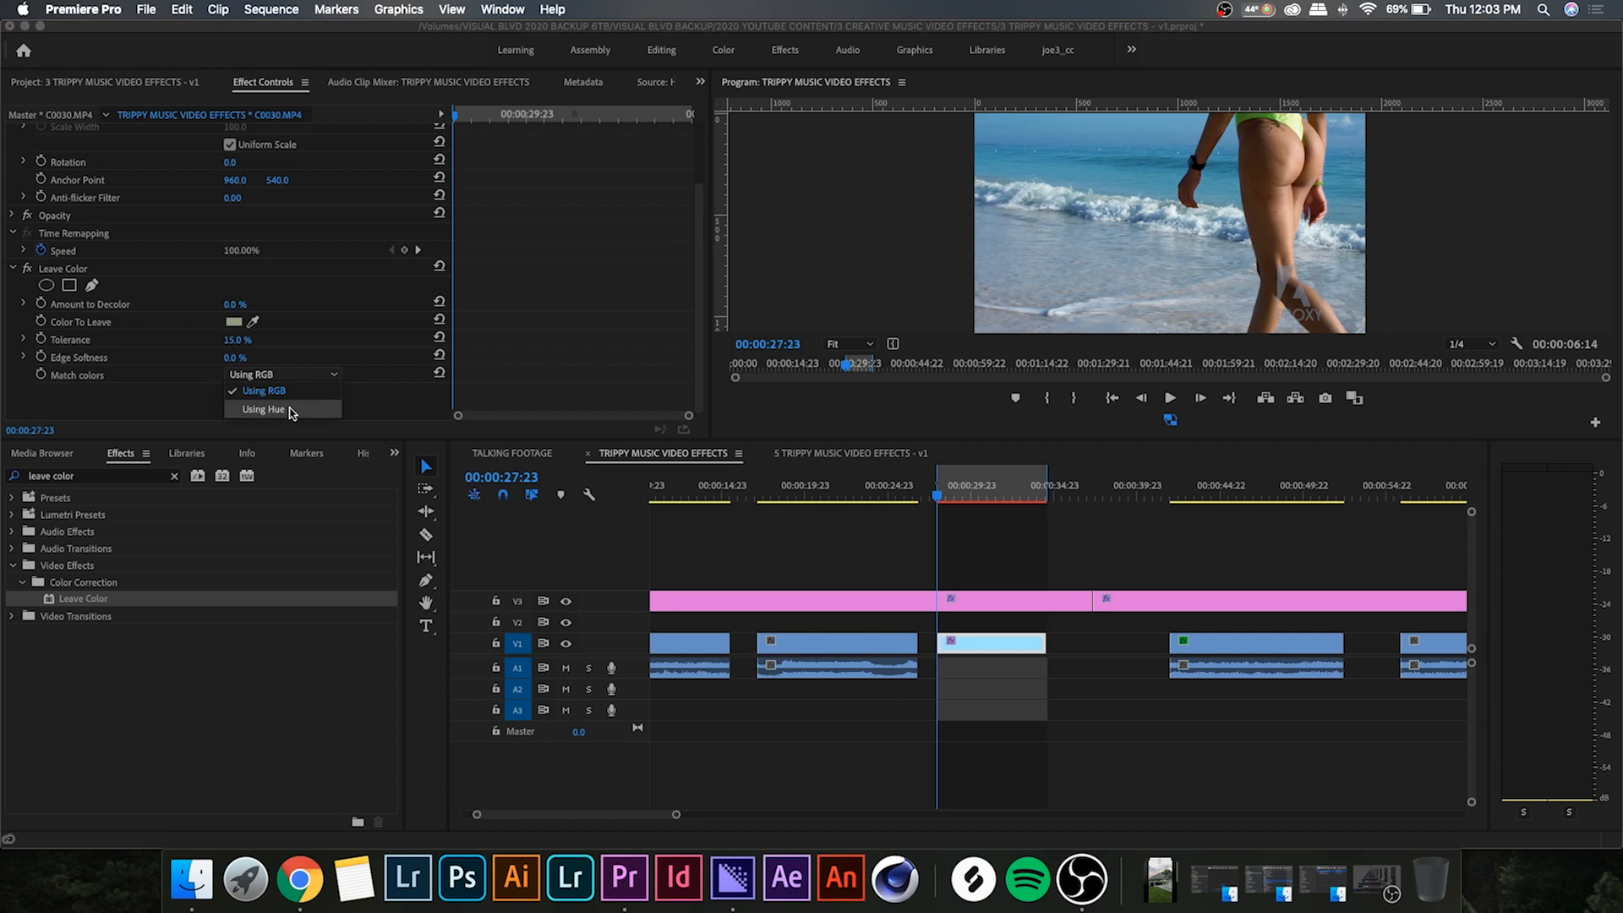
left_click(290, 410)
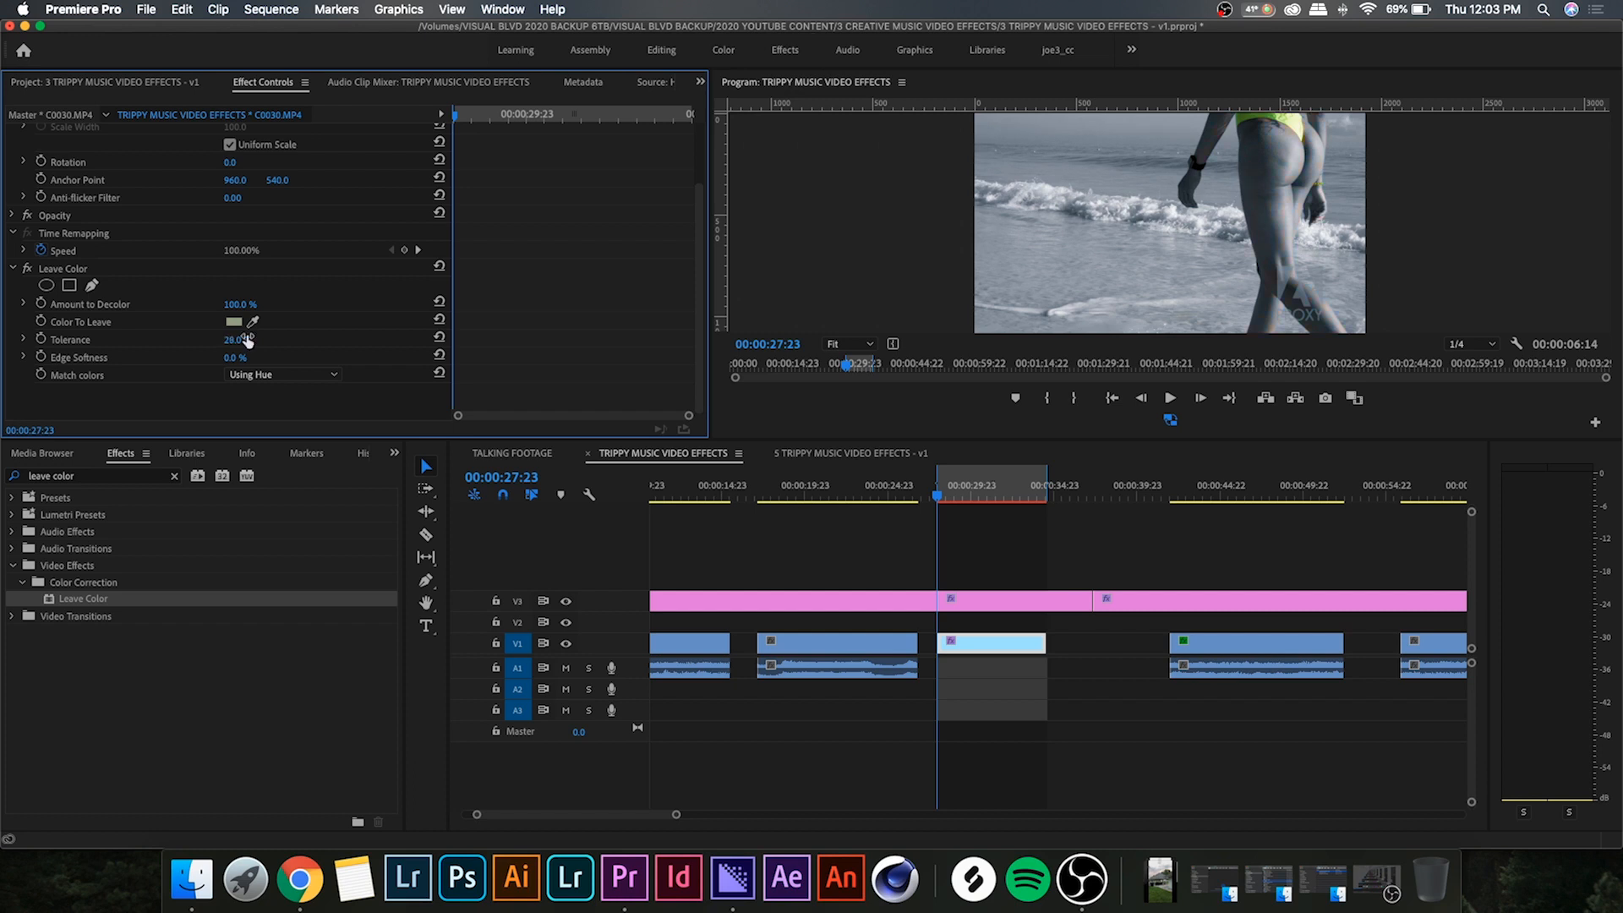
left_click(935, 499)
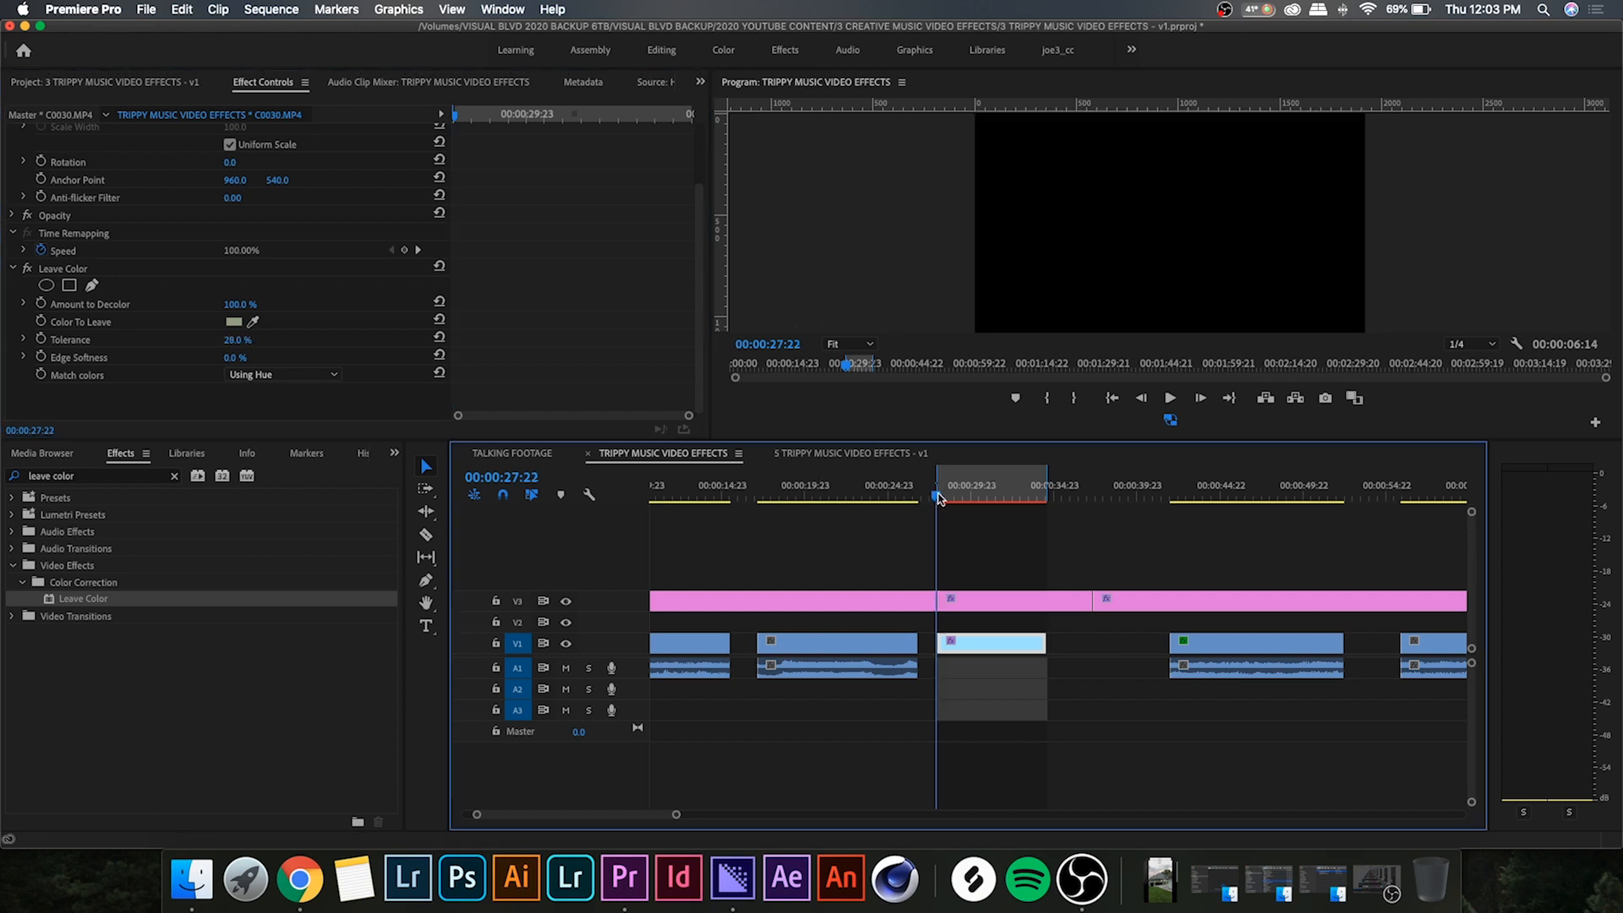
key("space")
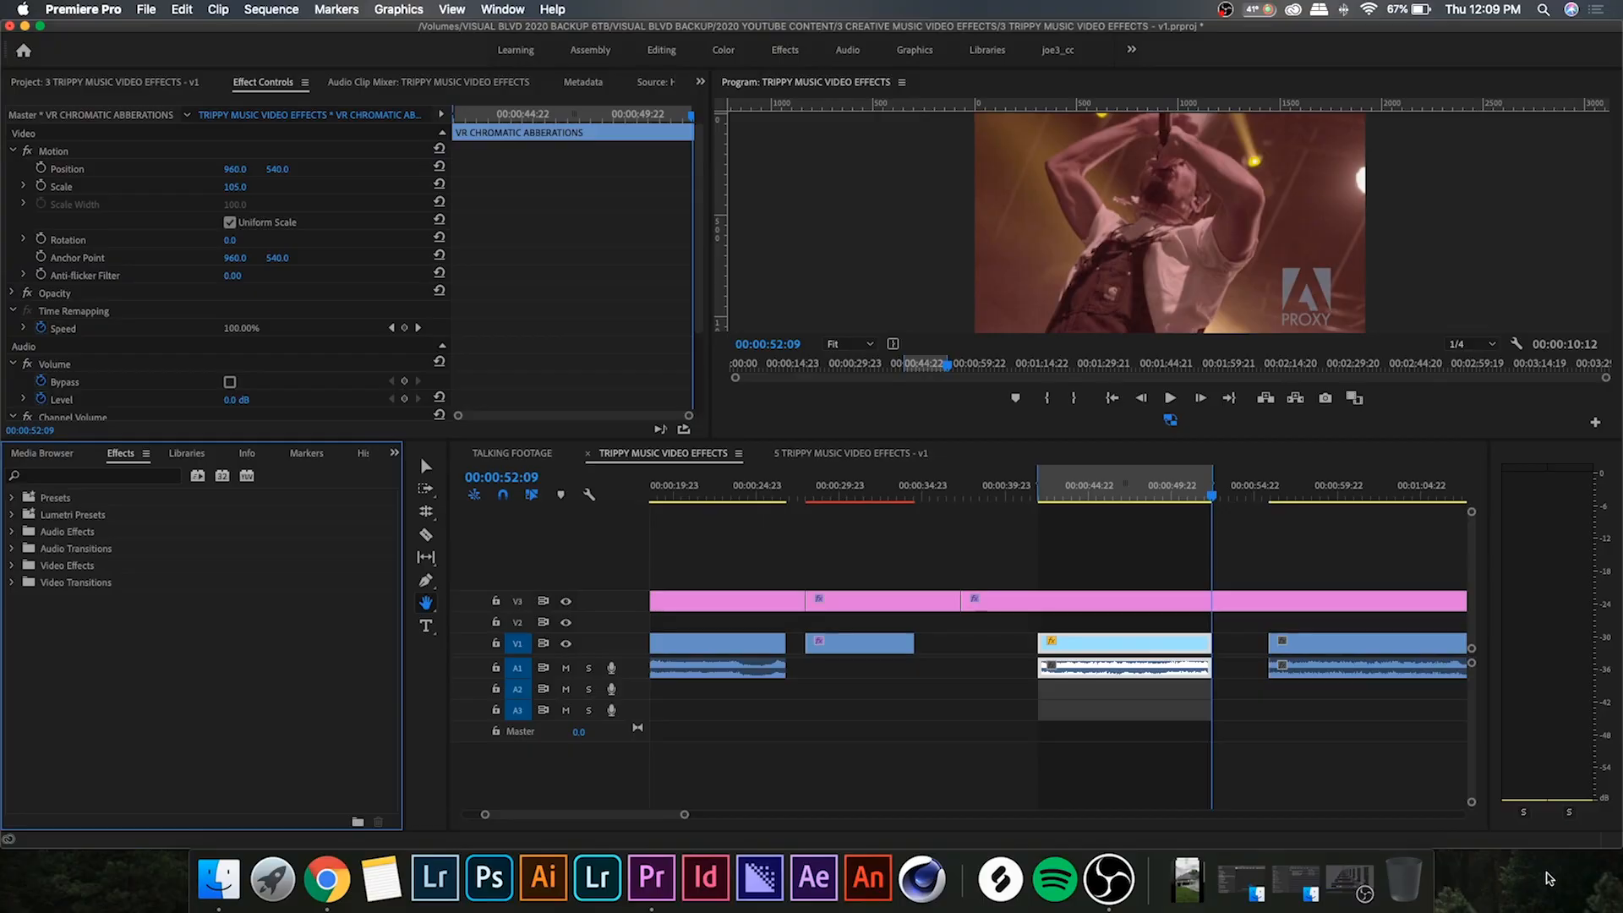
- Apply VR Chromatic Aberrations to the singer clip and select it
key("shift+f")
type("vr chroma")
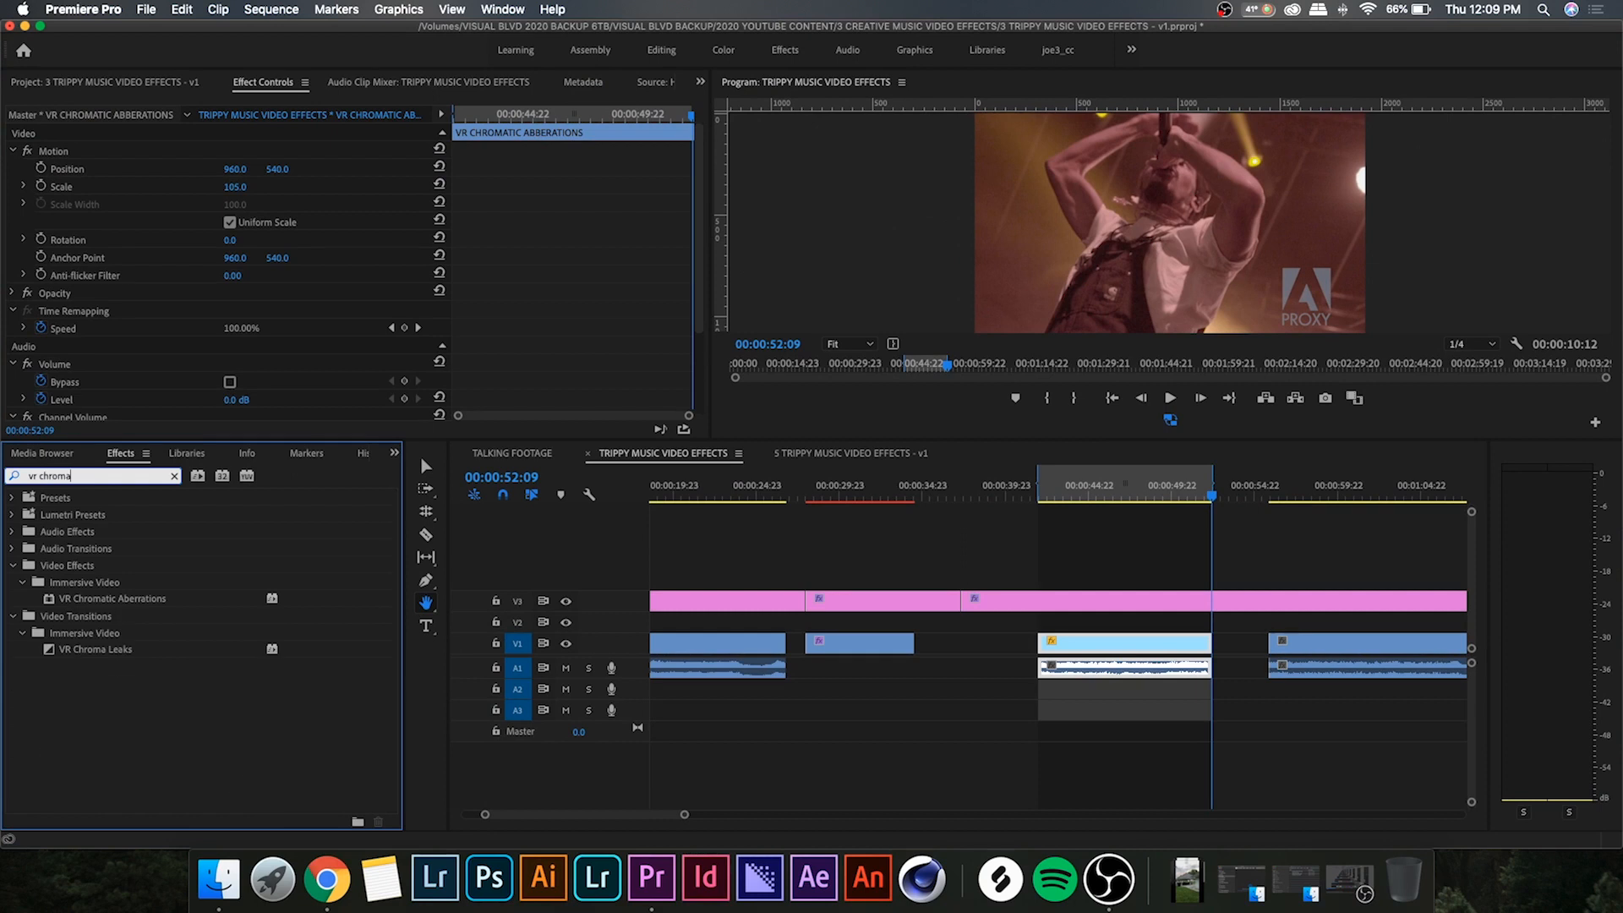
type("tic")
left_click(75, 600)
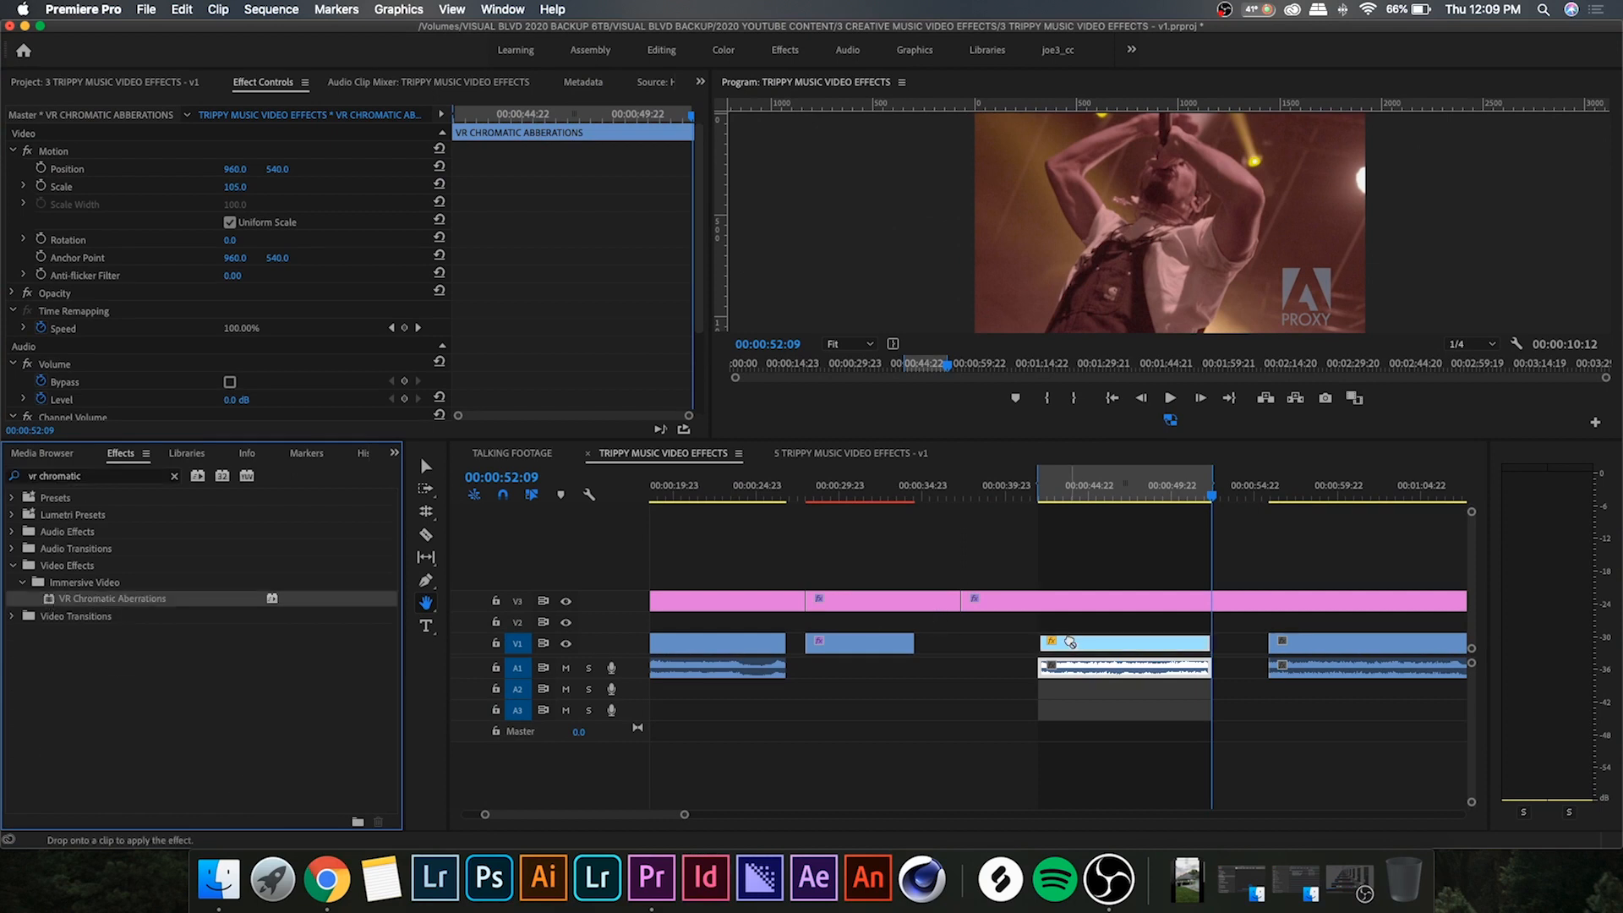
left_click_drag(929, 624, 1125, 644)
left_click(1040, 488)
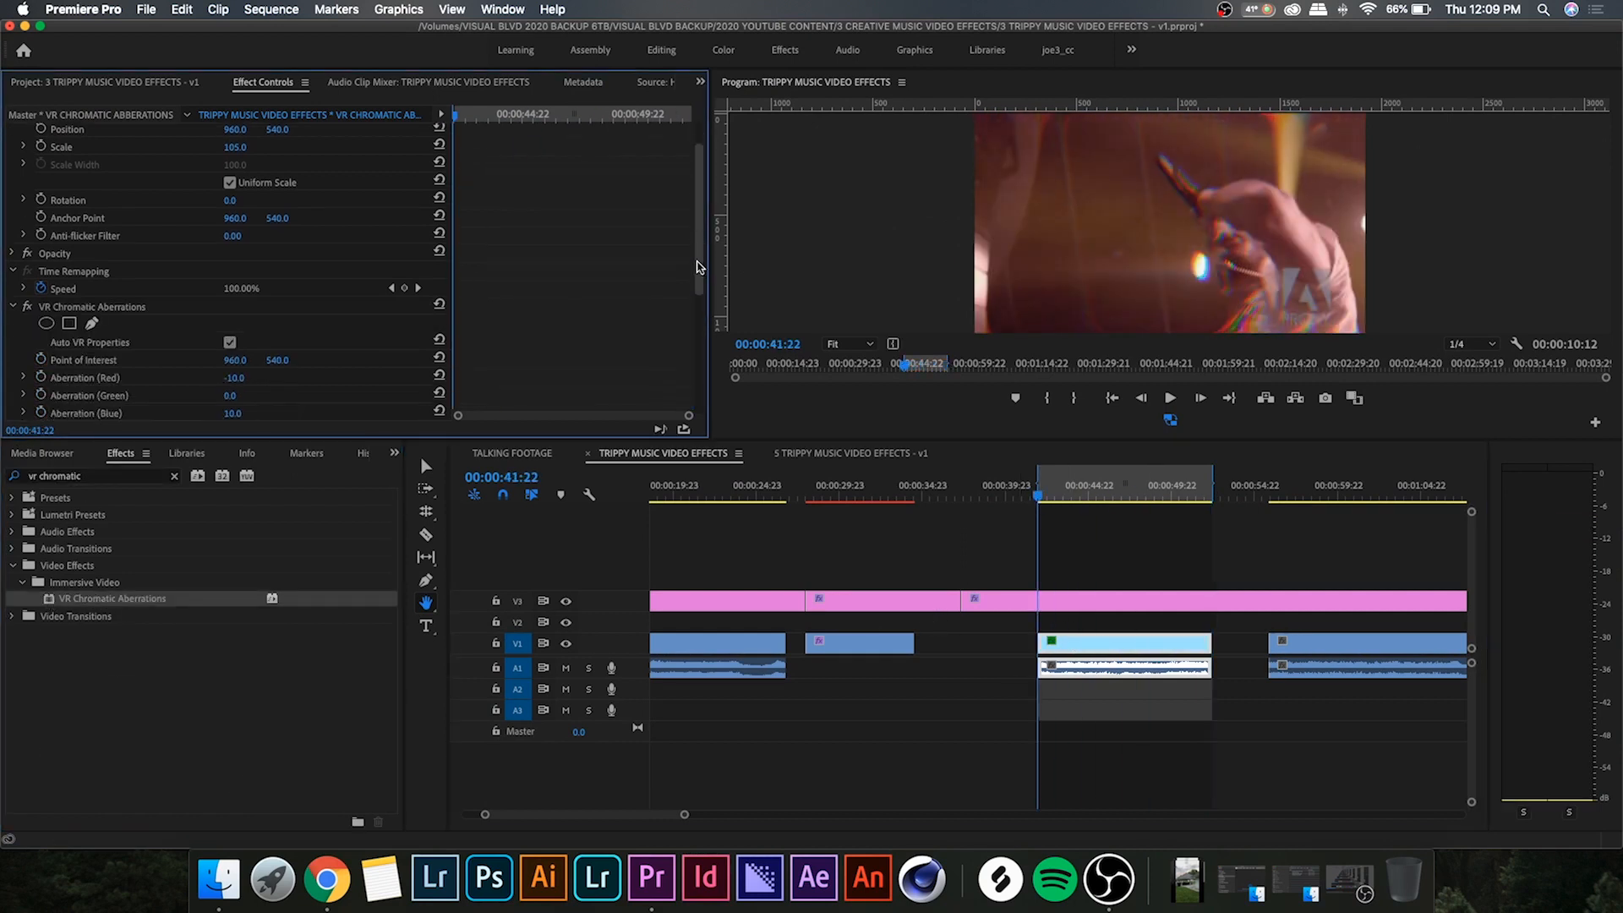
scroll(543, 311, "down", 4)
- Push red aberration strongly positive, adjust green aberration and increase falloff distance
left_click_drag(237, 283, 165, 282)
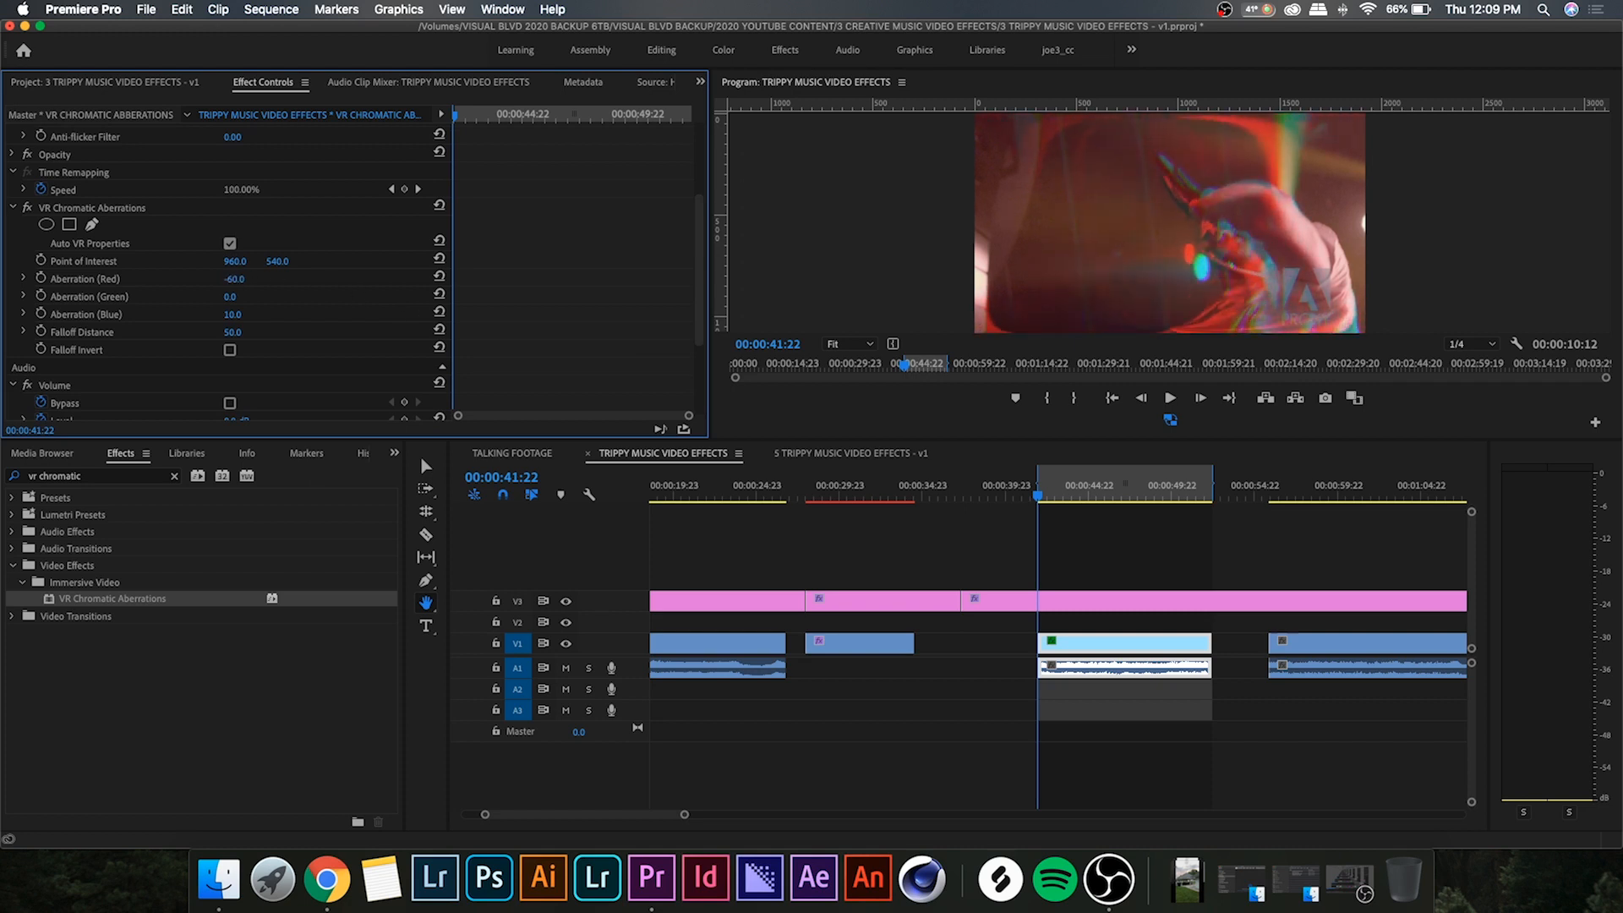
left_click_drag(234, 279, 329, 279)
mouse_move(231, 297)
left_mouse_down()
mouse_move(292, 297)
mouse_move(140, 297)
mouse_move(253, 315)
mouse_move(153, 315)
mouse_move(247, 332)
mouse_move(164, 333)
mouse_move(242, 332)
left_mouse_up()
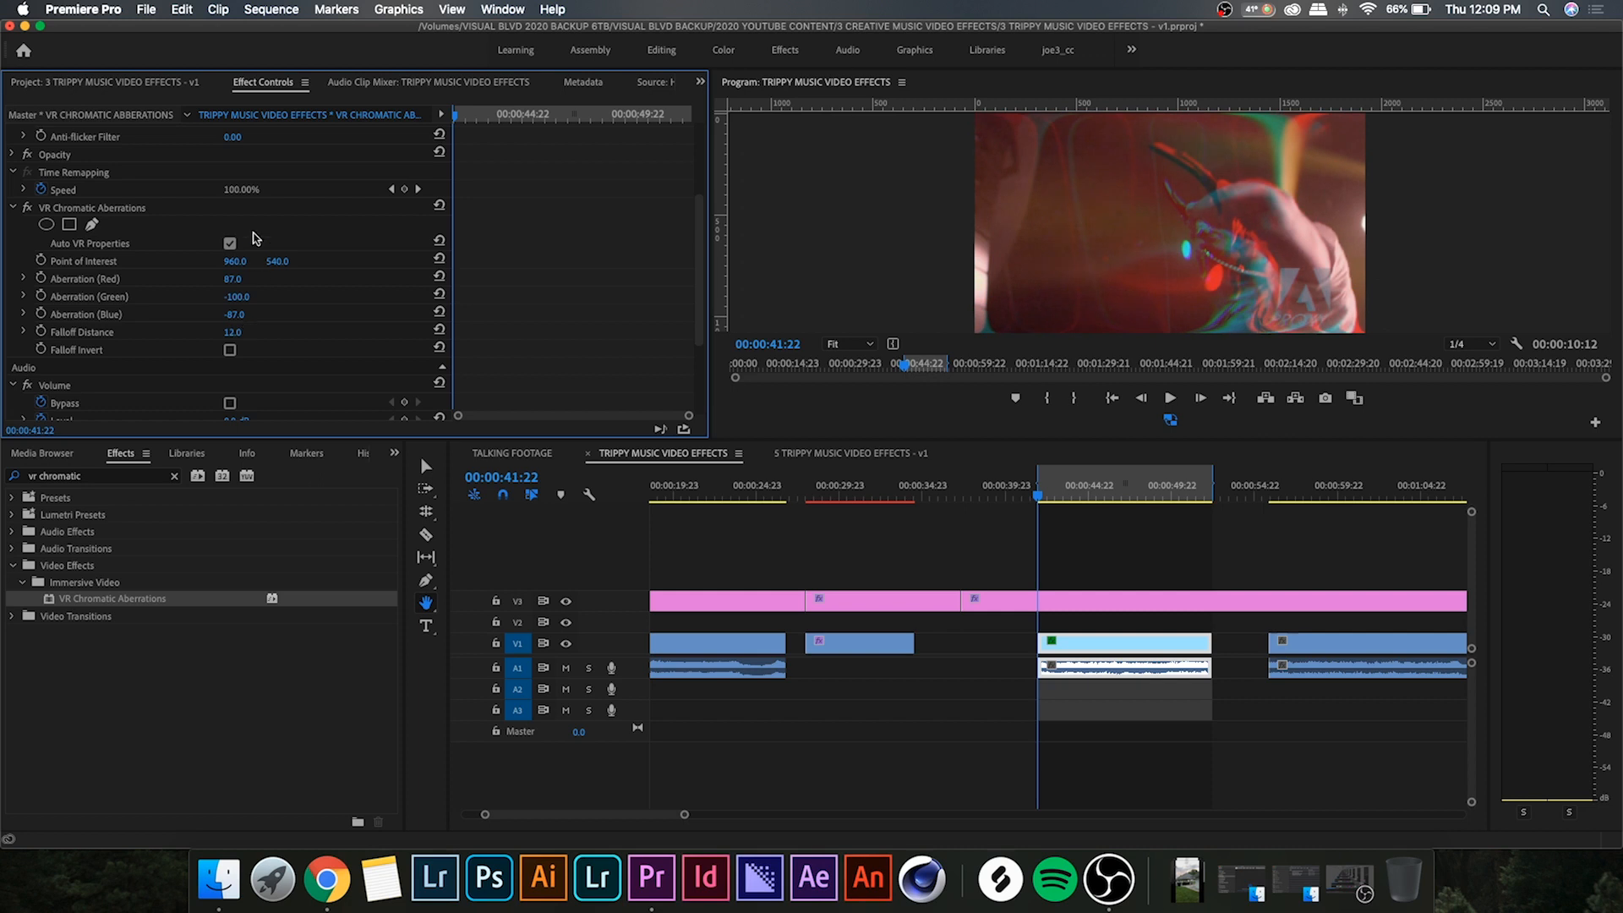
left_click_drag(235, 262, 203, 261)
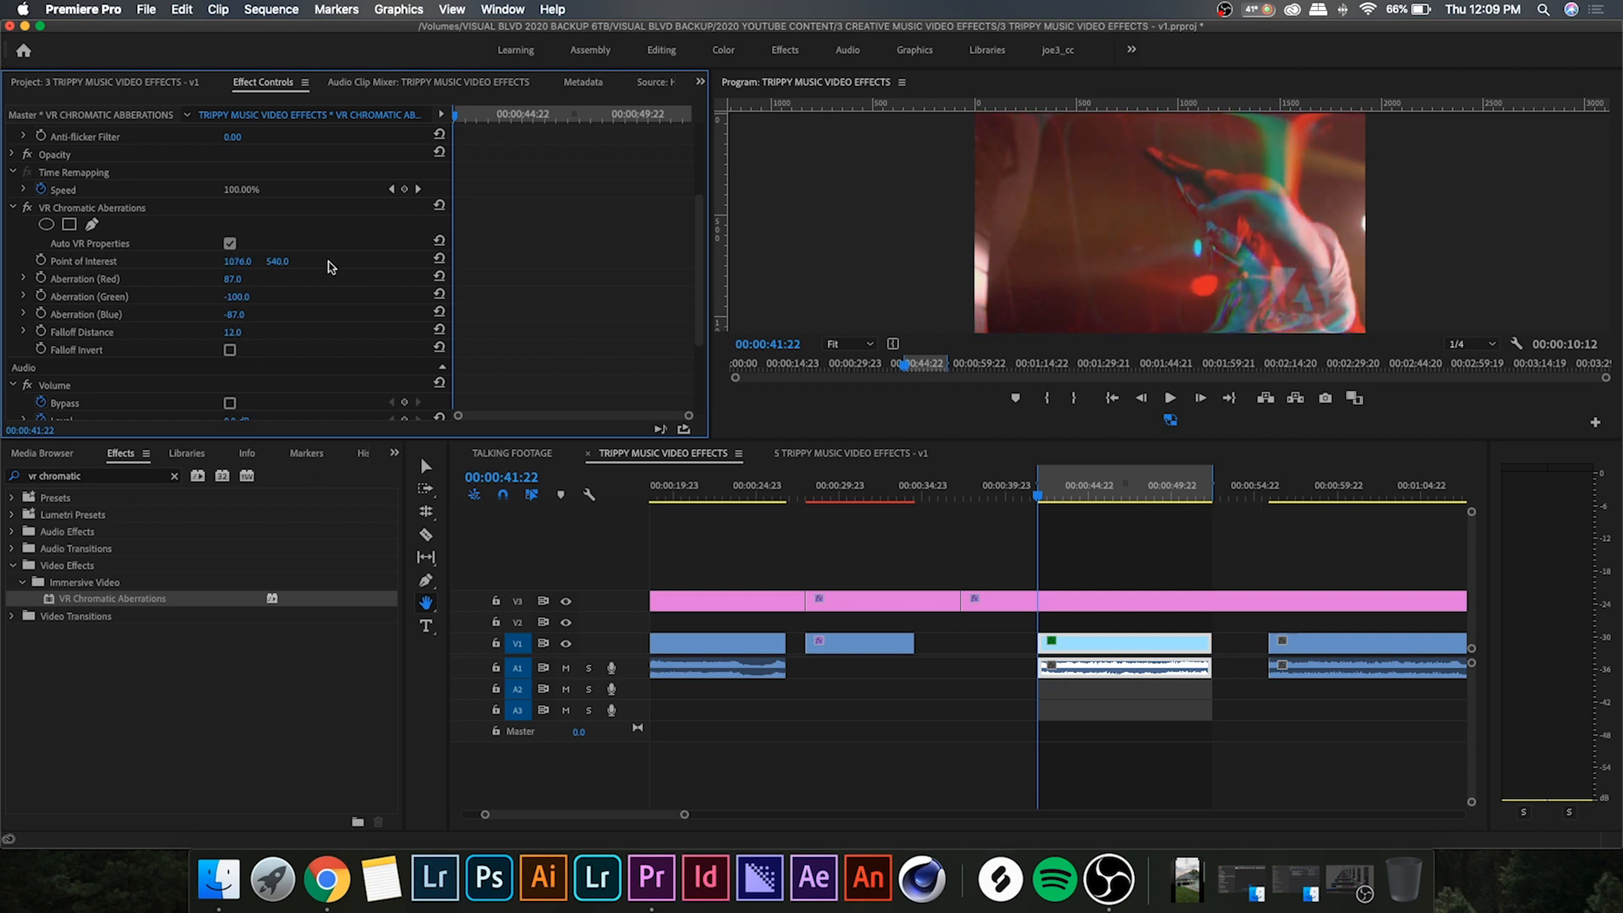
- Keyframe Point of Interest to travel far right later in the clip and play back
left_click(40, 262)
key("space")
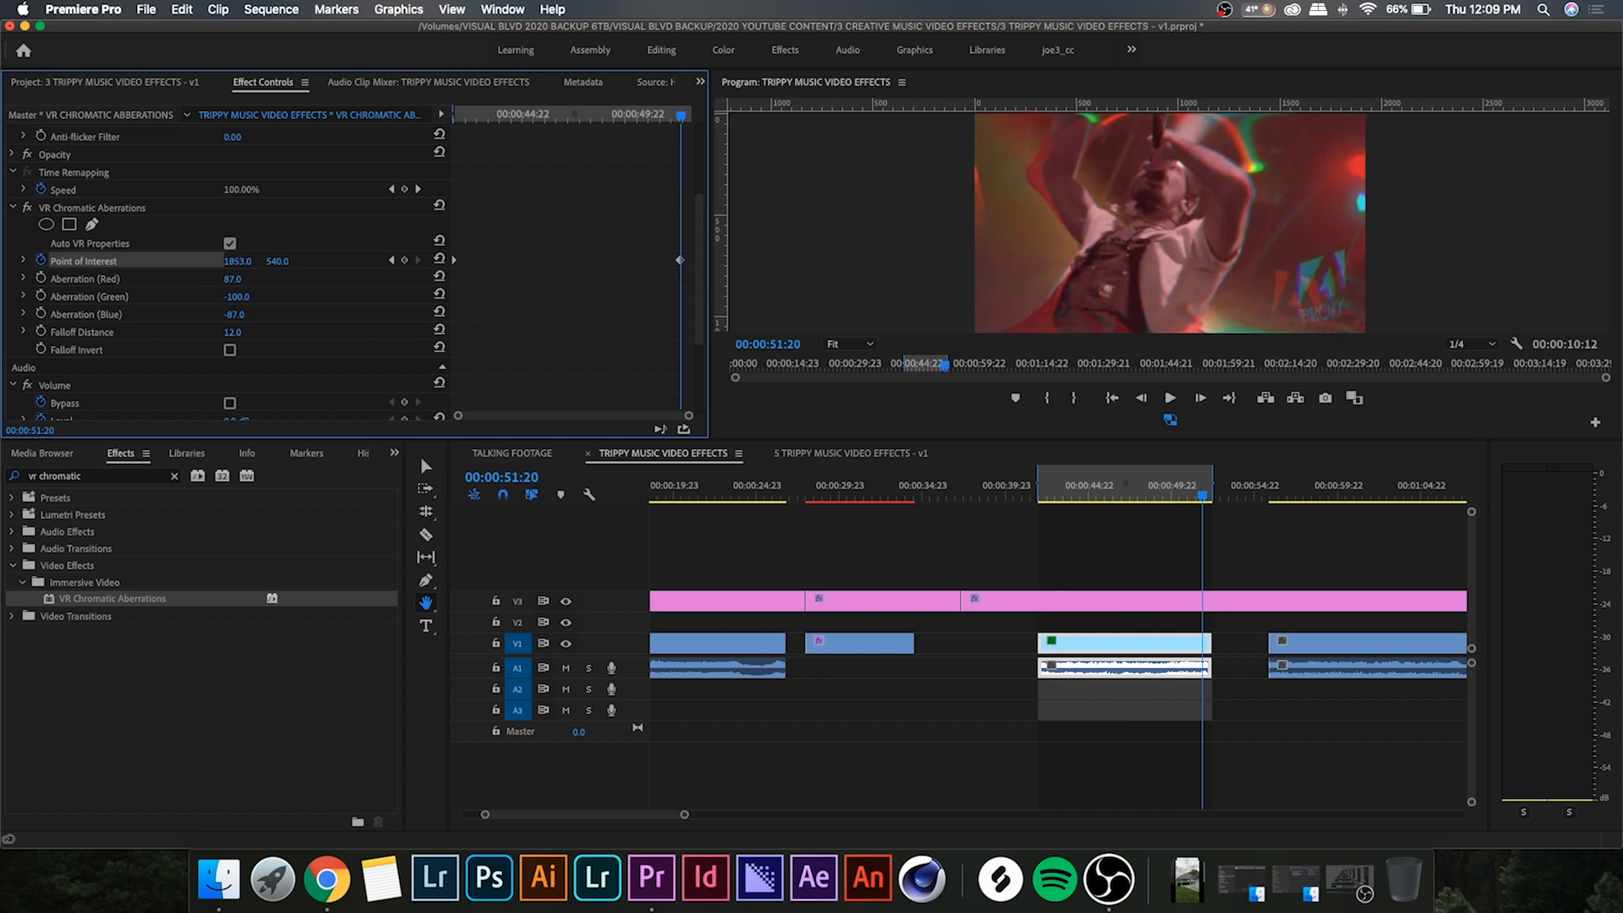
left_click_drag(239, 262, 293, 261)
key("Up")
key("space")
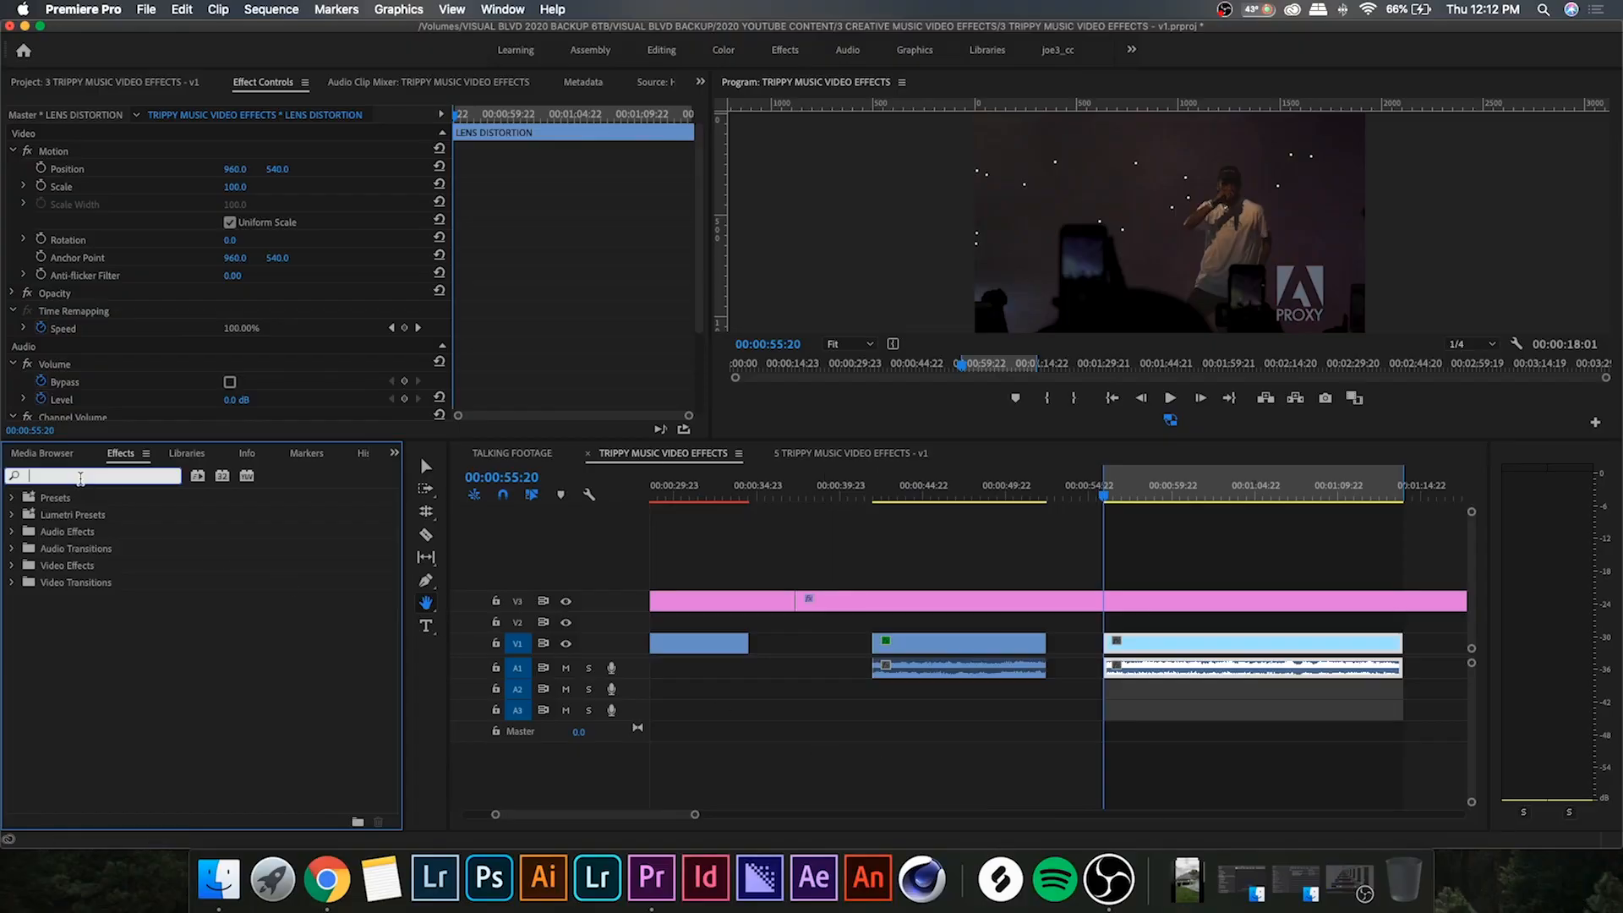
type("lens distor")
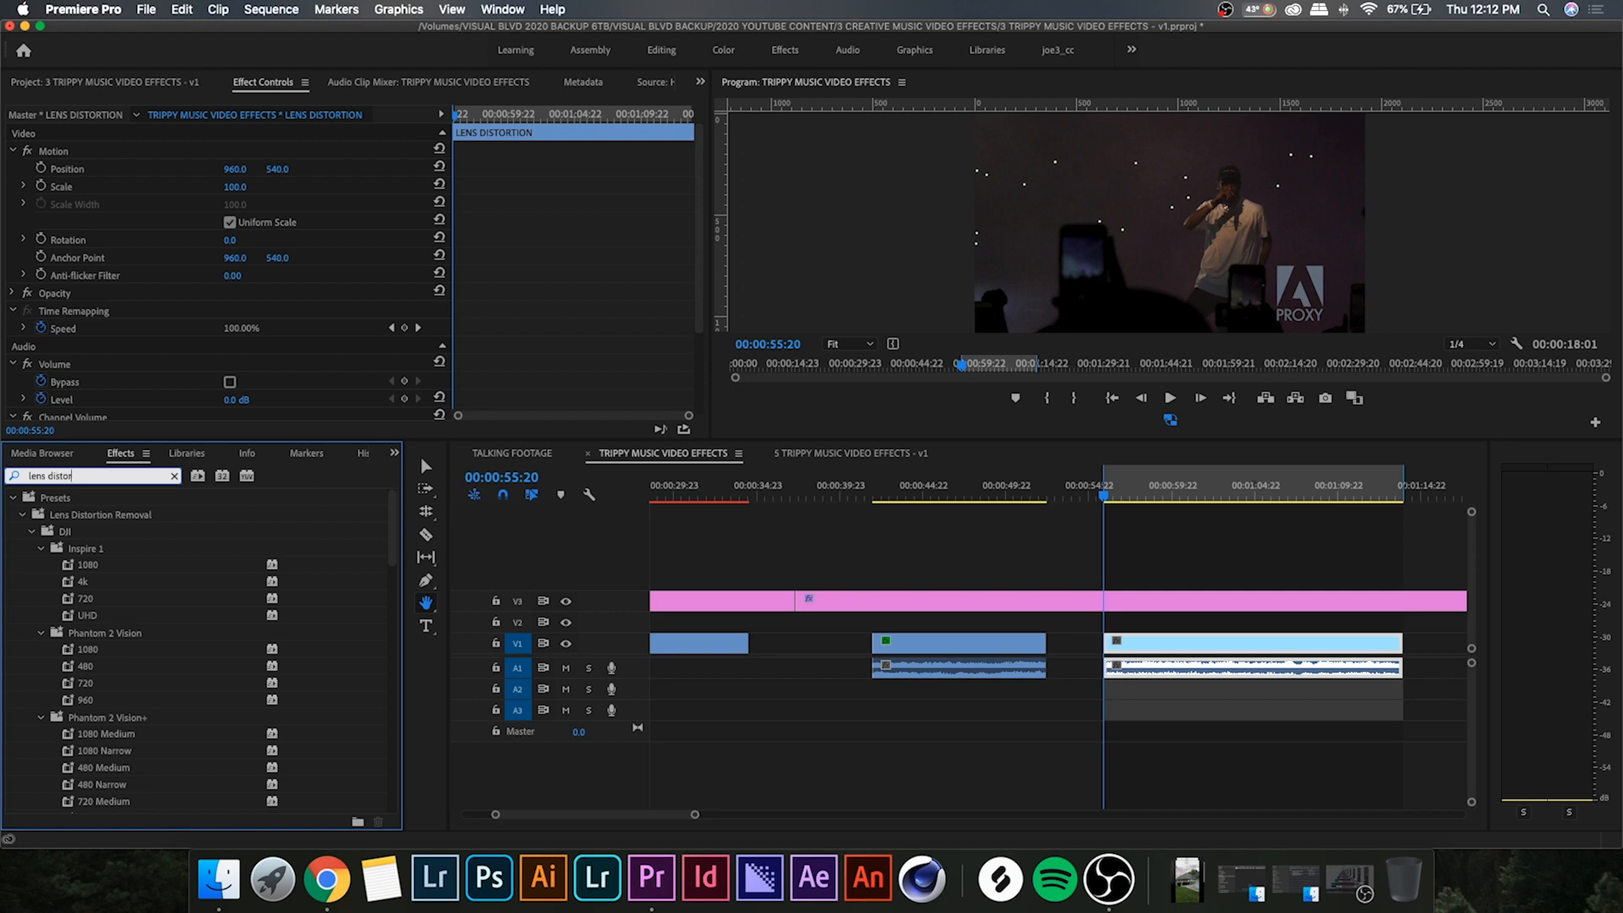
type("tion")
scroll(190, 634, "down", 5)
- Apply Lens Distortion to the performer clip and set Curvature to -50
left_click(82, 788)
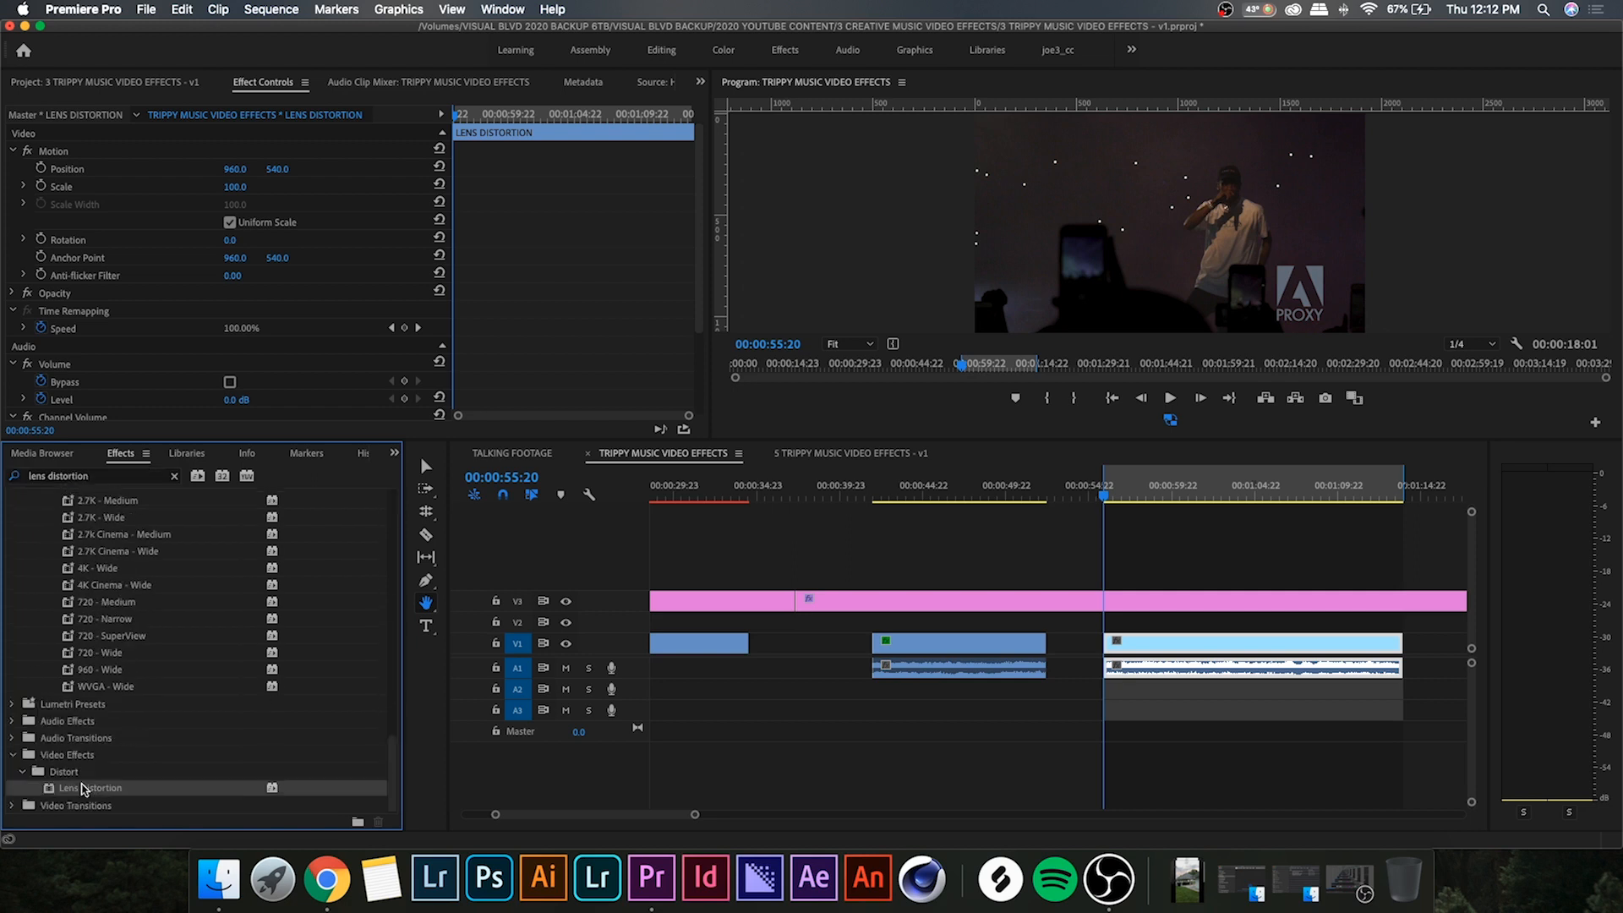
left_click_drag(790, 717, 1179, 649)
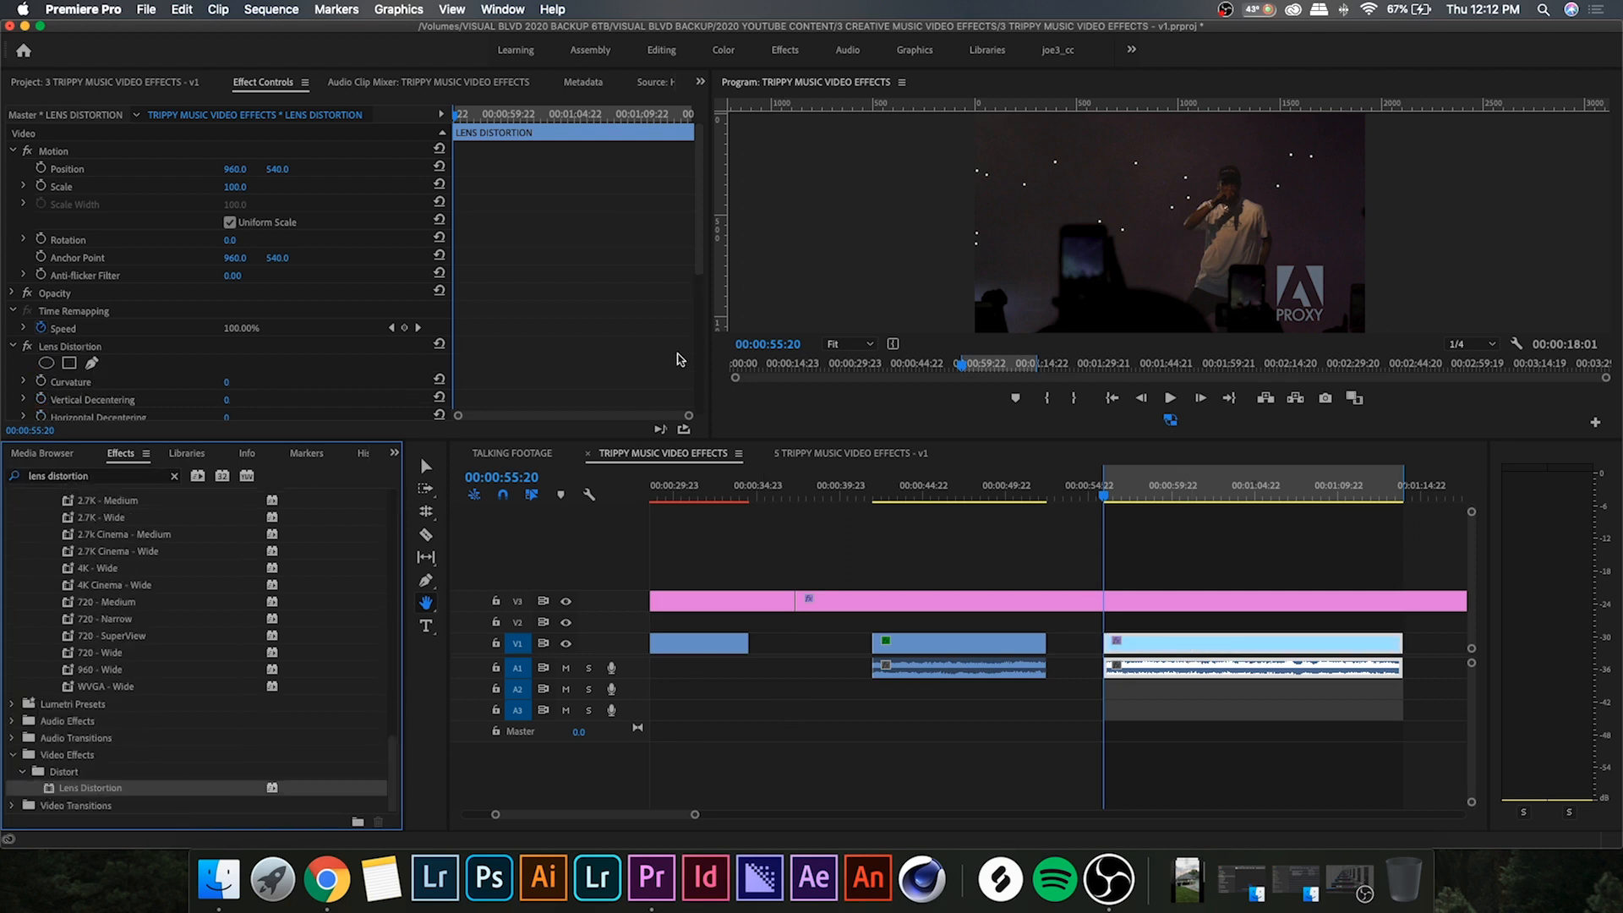
scroll(382, 318, "down", 3)
left_click(228, 296)
type("44")
key("Return")
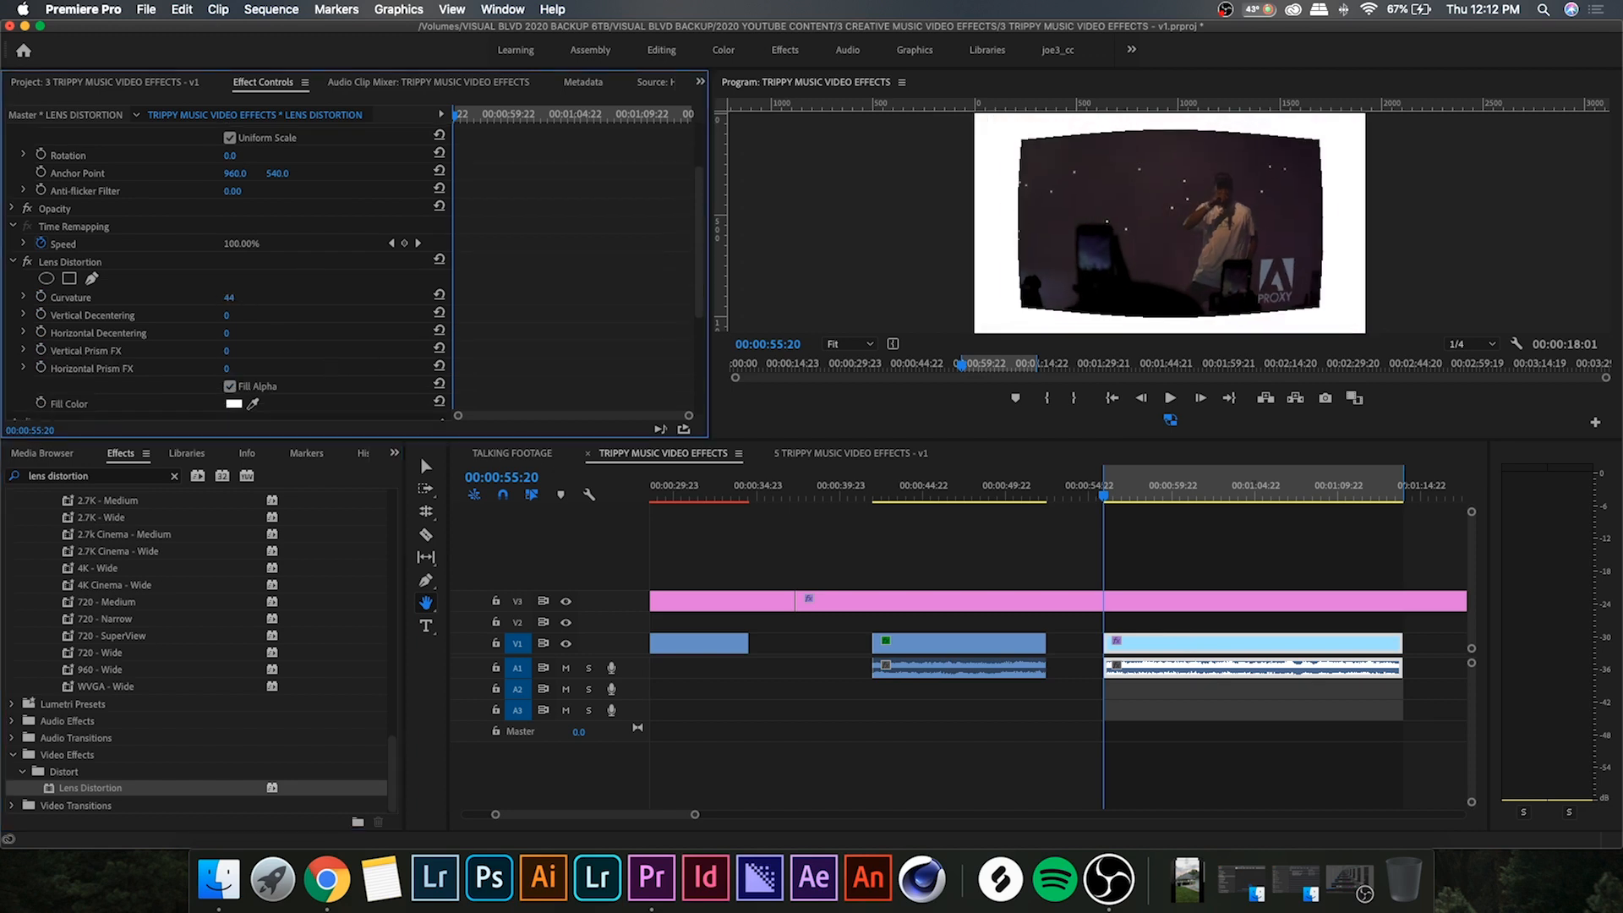
mouse_move(293, 296)
left_mouse_down()
mouse_move(210, 314)
mouse_move(238, 315)
mouse_move(240, 332)
mouse_move(216, 368)
left_mouse_up()
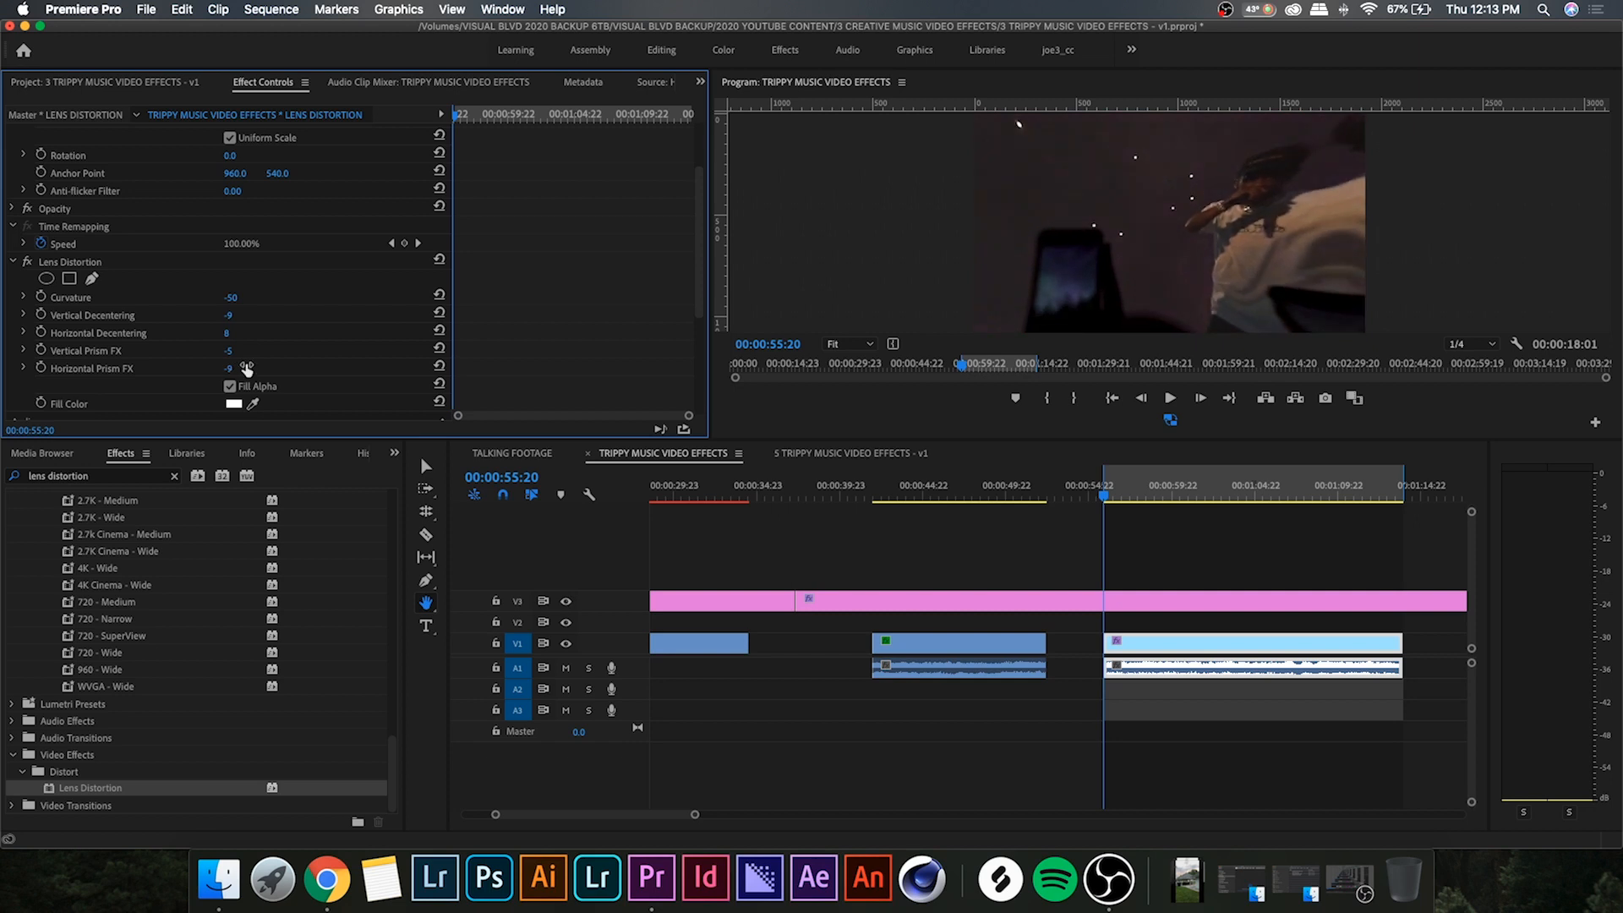
- Keyframe Vertical Decentering from -9 at clip start to 30 a short way in
left_click(41, 315)
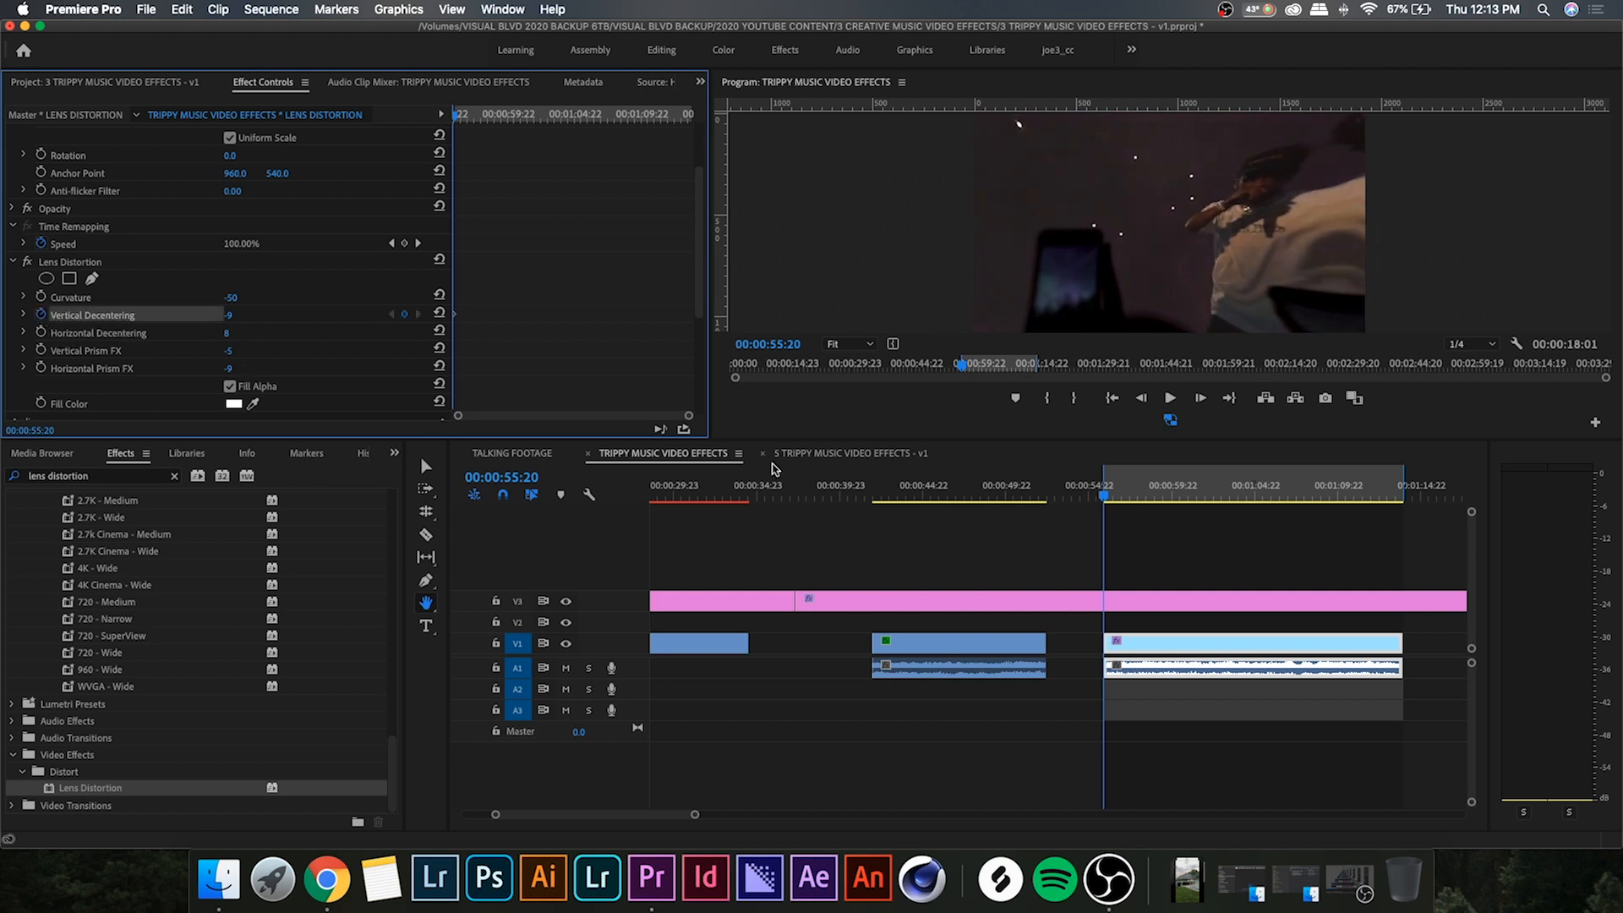
left_click(1104, 497)
key("space")
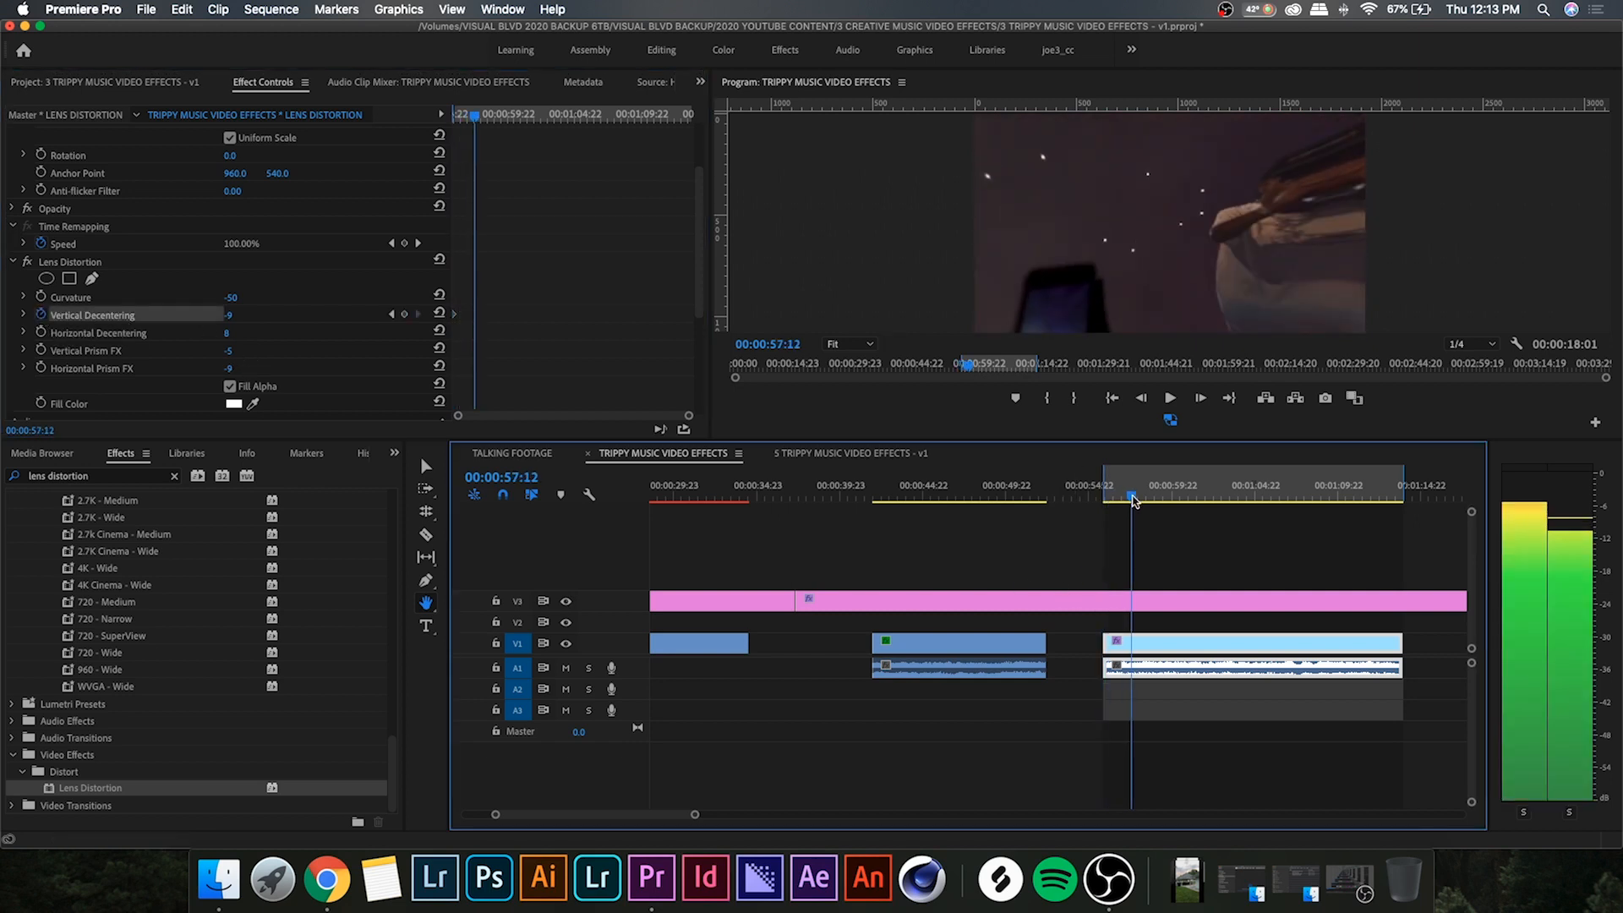
key("space")
left_click_drag(239, 318, 305, 318)
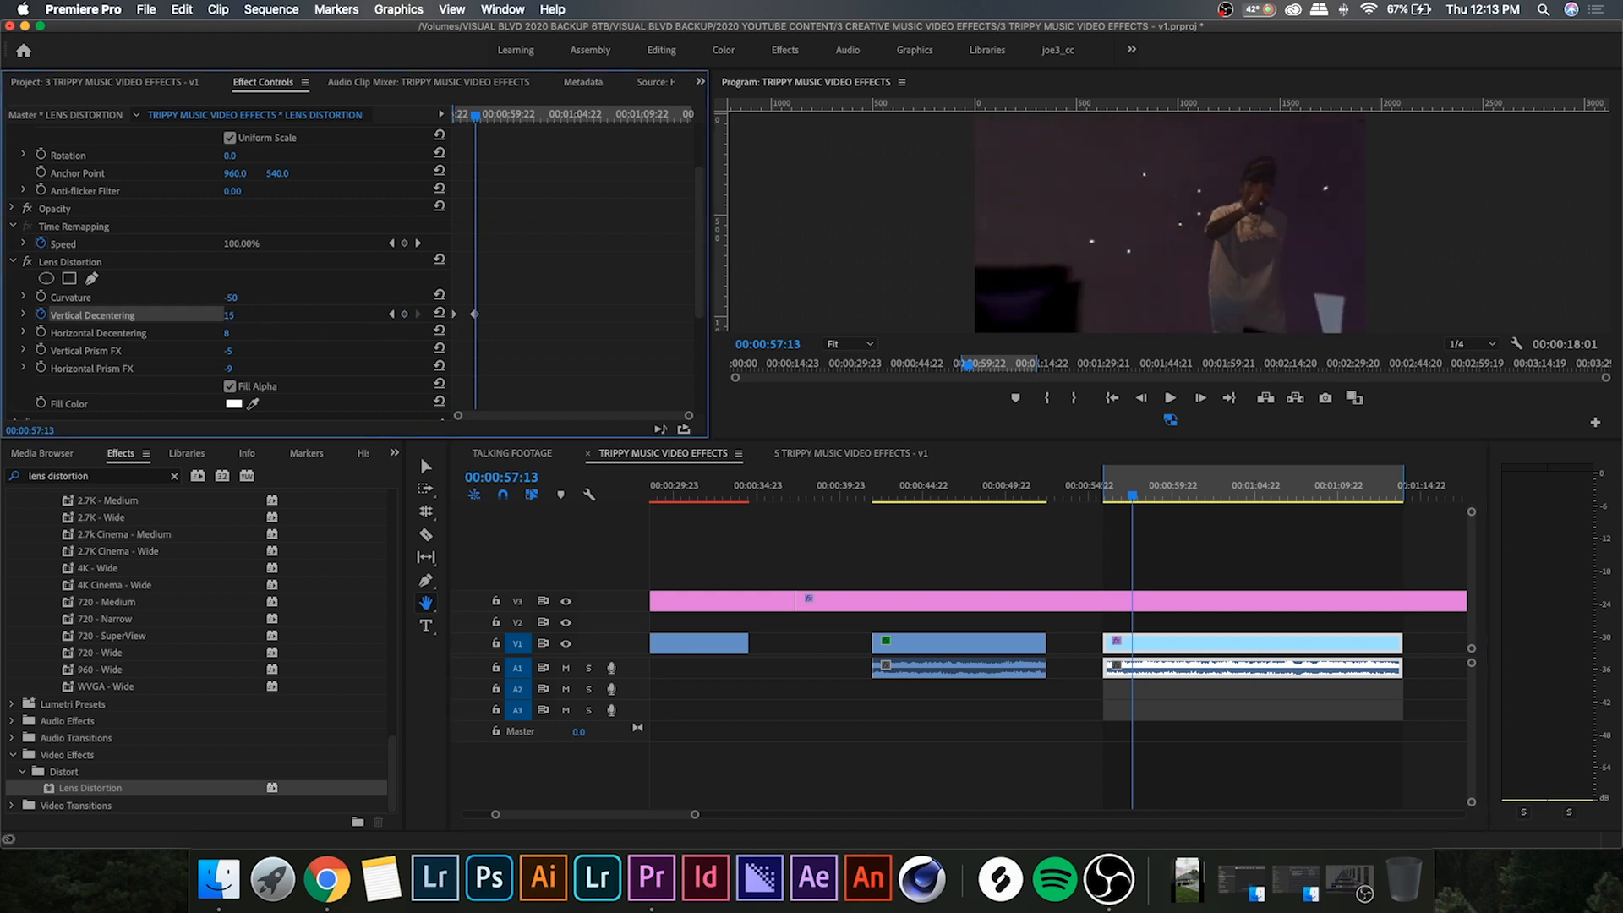
left_click_drag(241, 317, 228, 318)
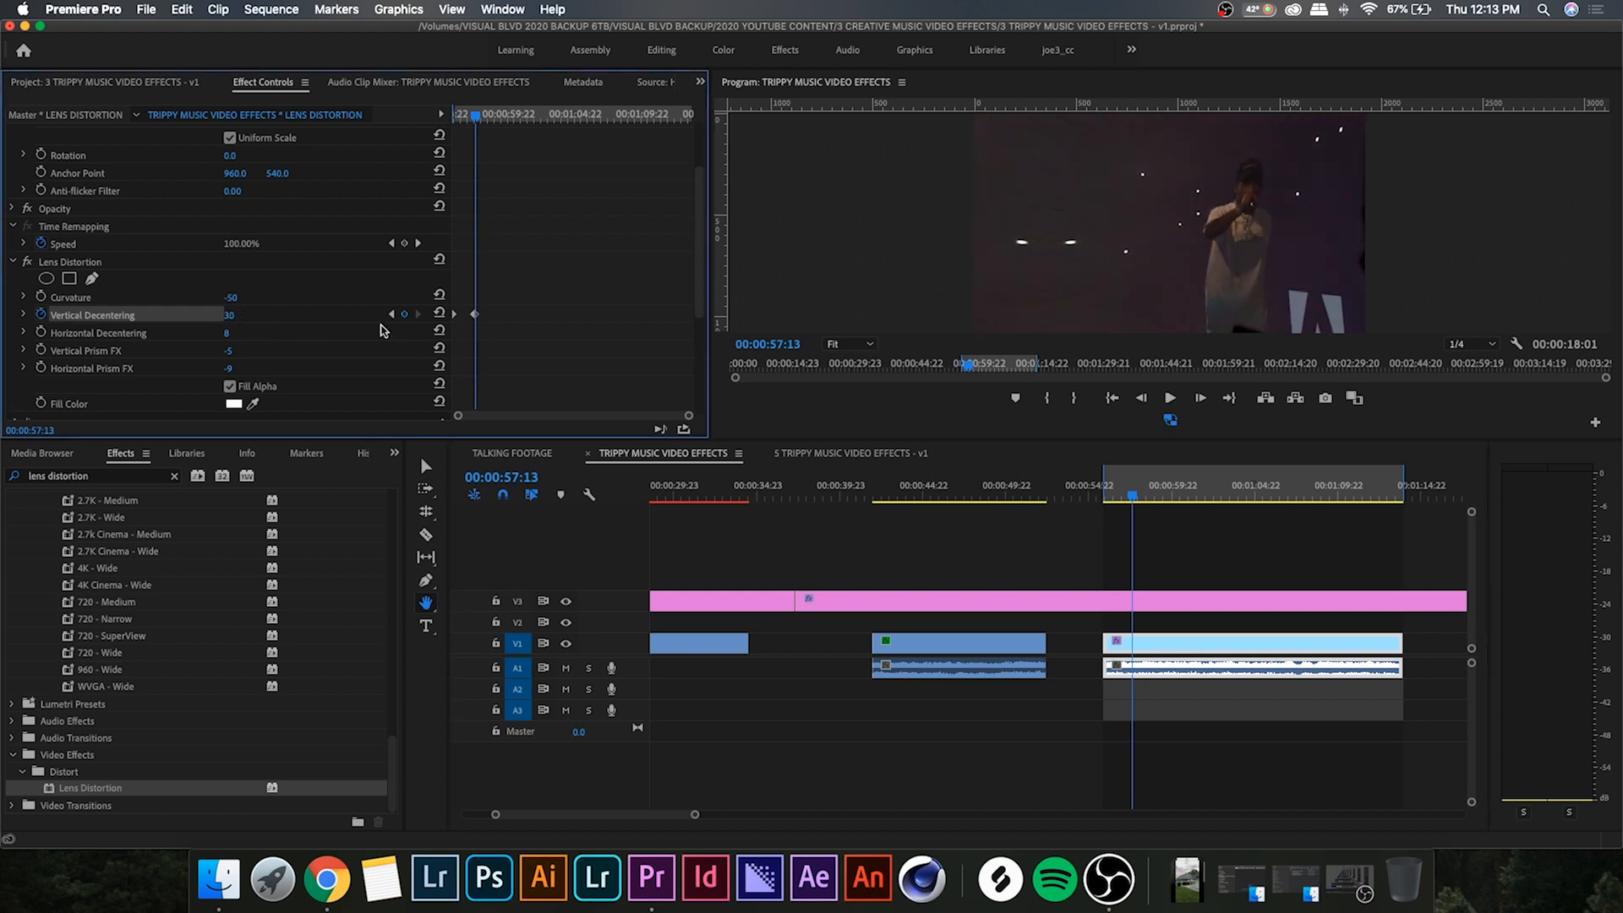
- Play back the lens distortion animation
left_click(478, 116)
key("space")
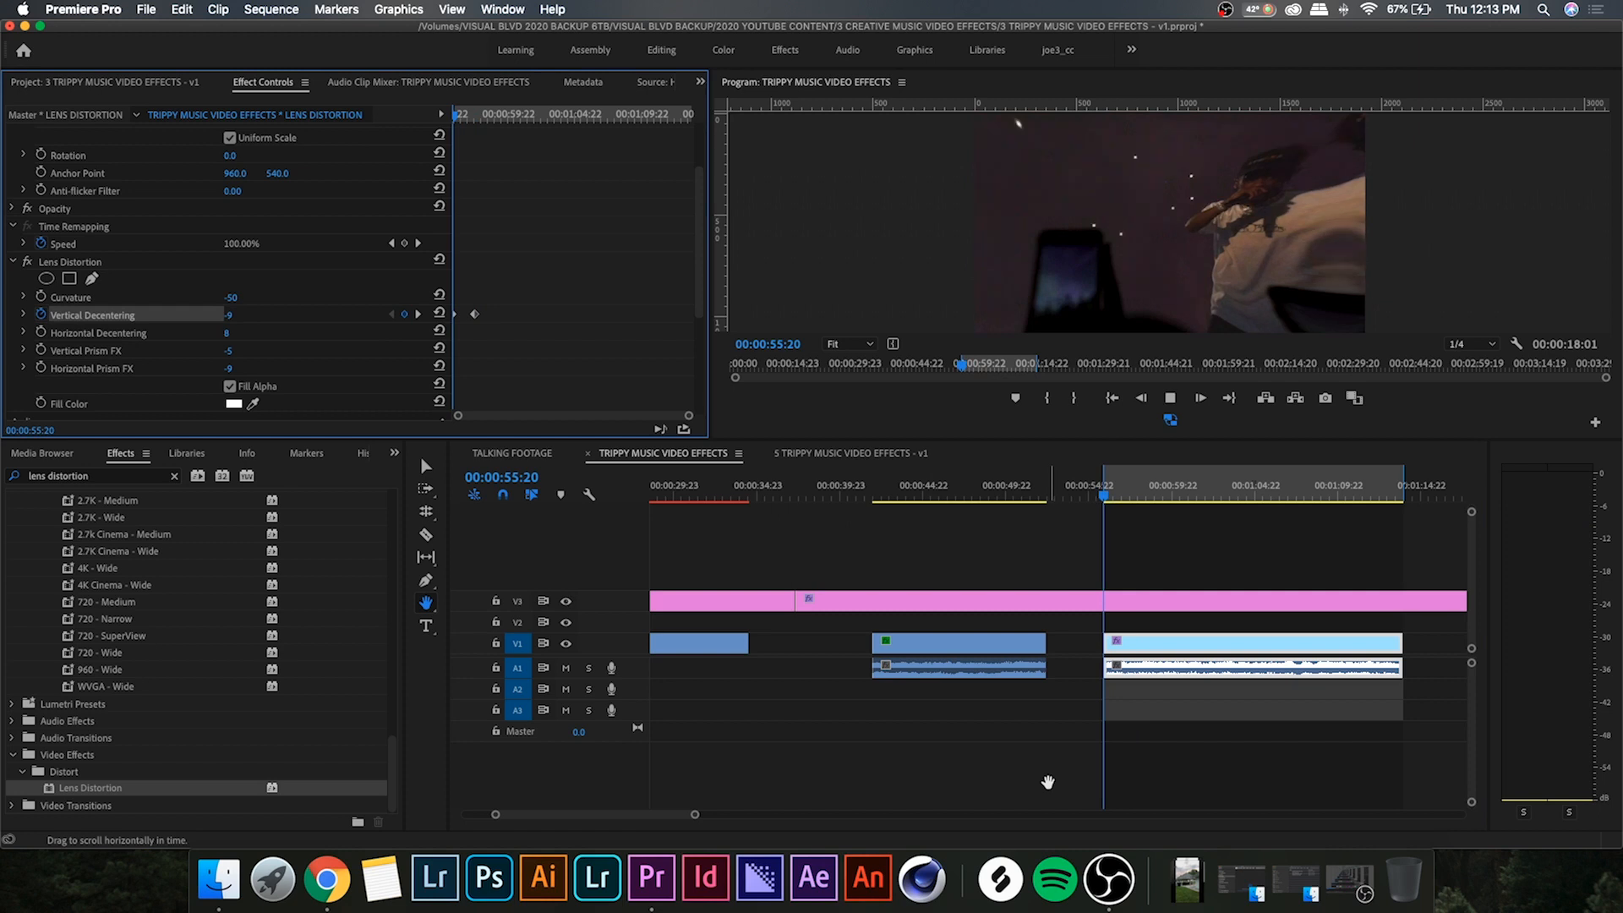
left_click_drag(1103, 783, 1047, 782)
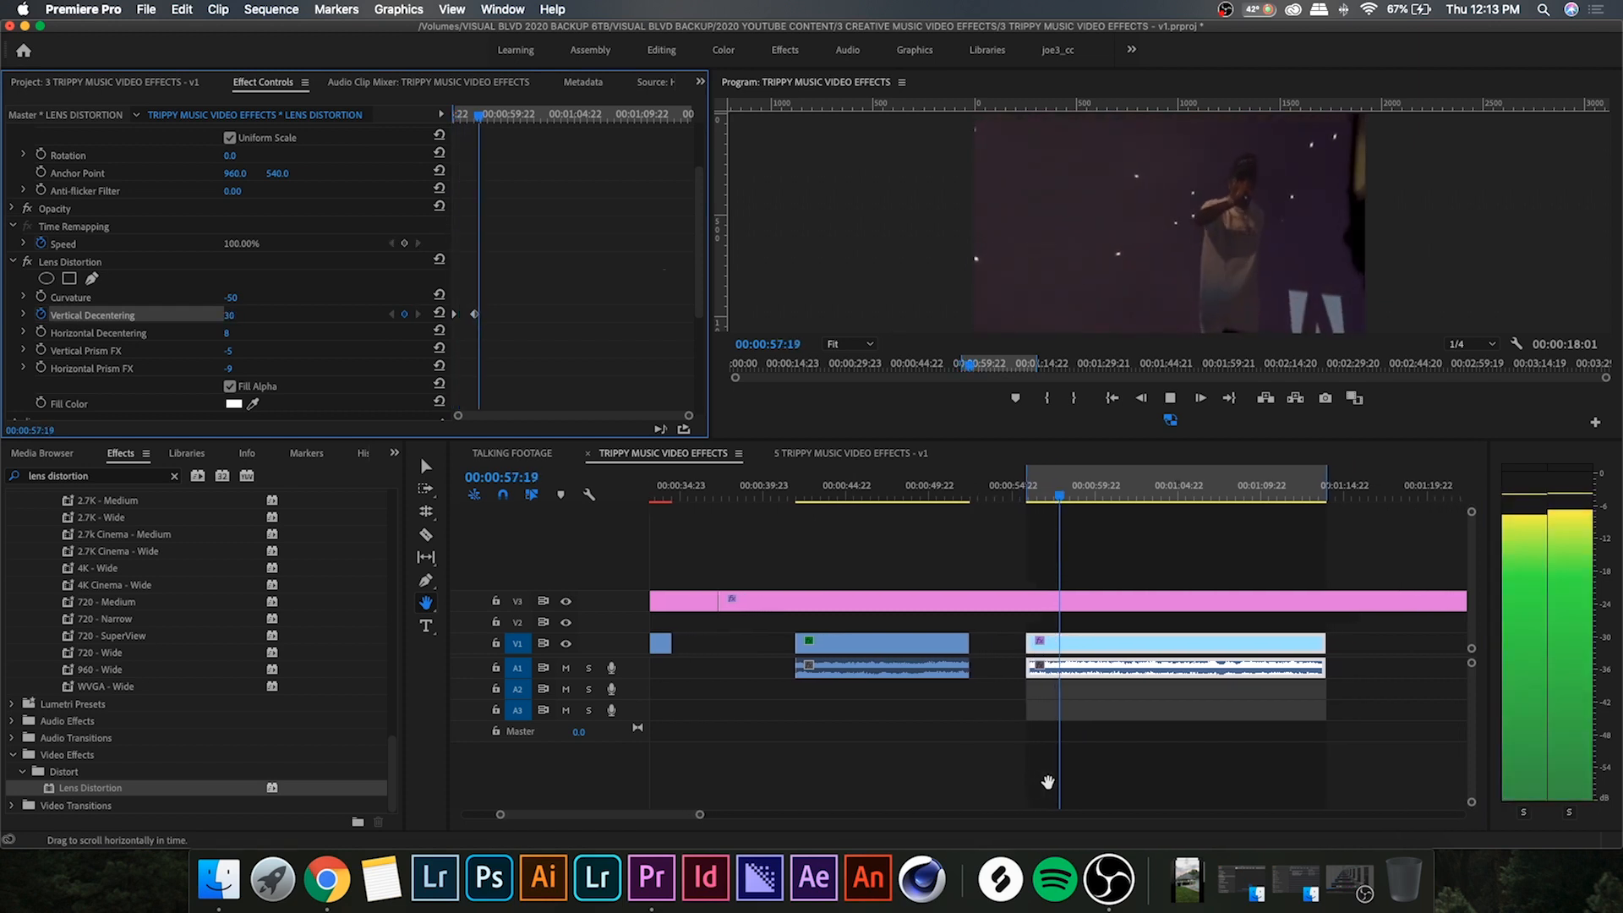